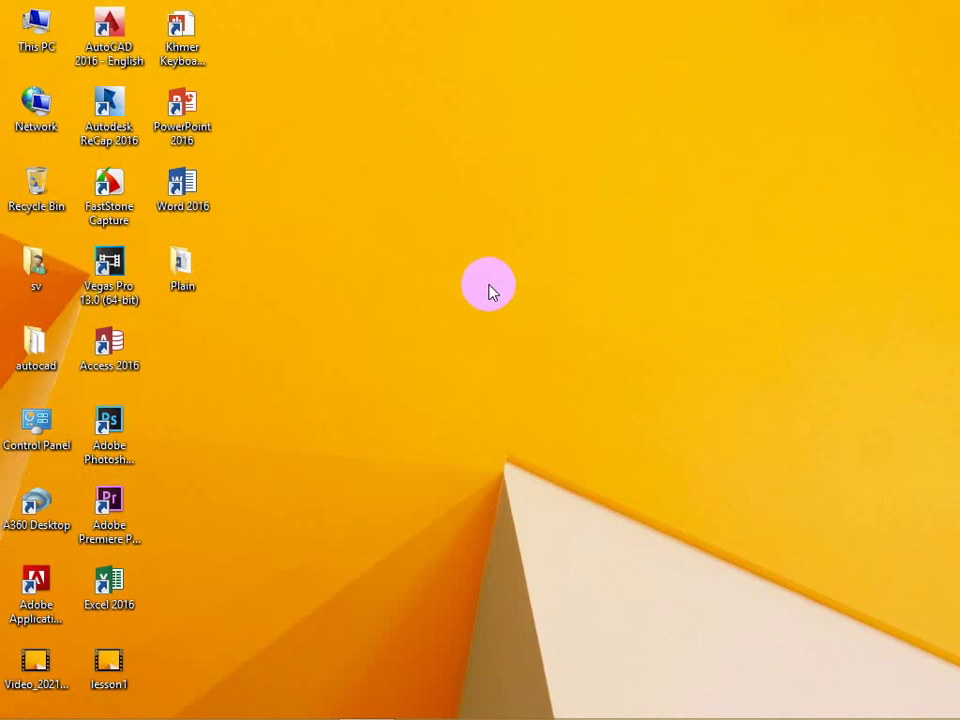
Refresh the desktop several times from its shortcut menu
right_click(368, 211)
click(408, 265)
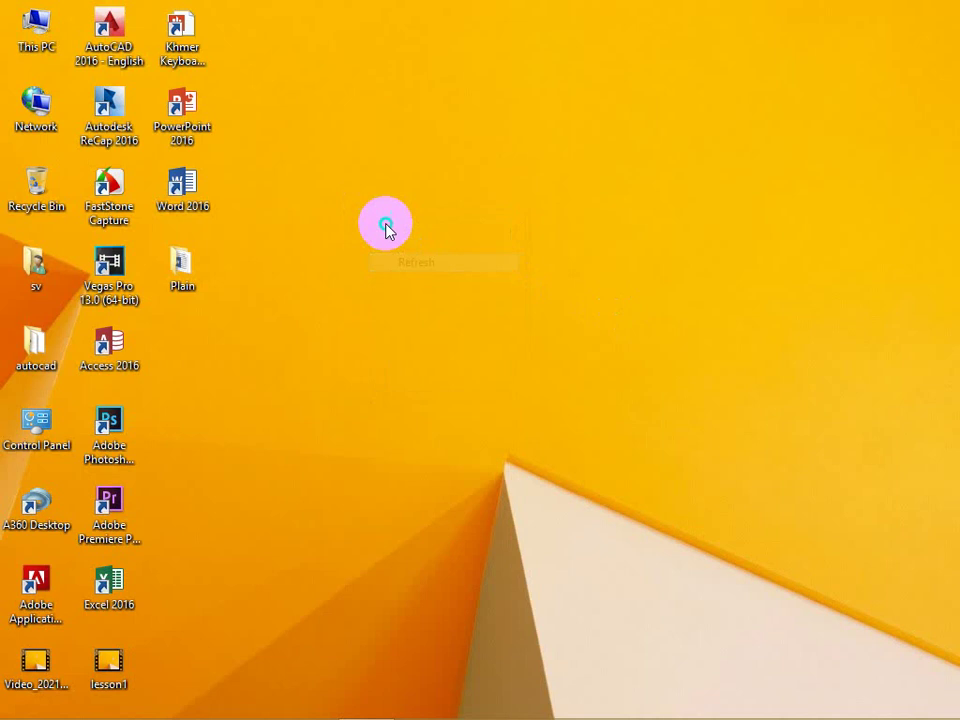
right_click(386, 225)
click(420, 276)
right_click(365, 208)
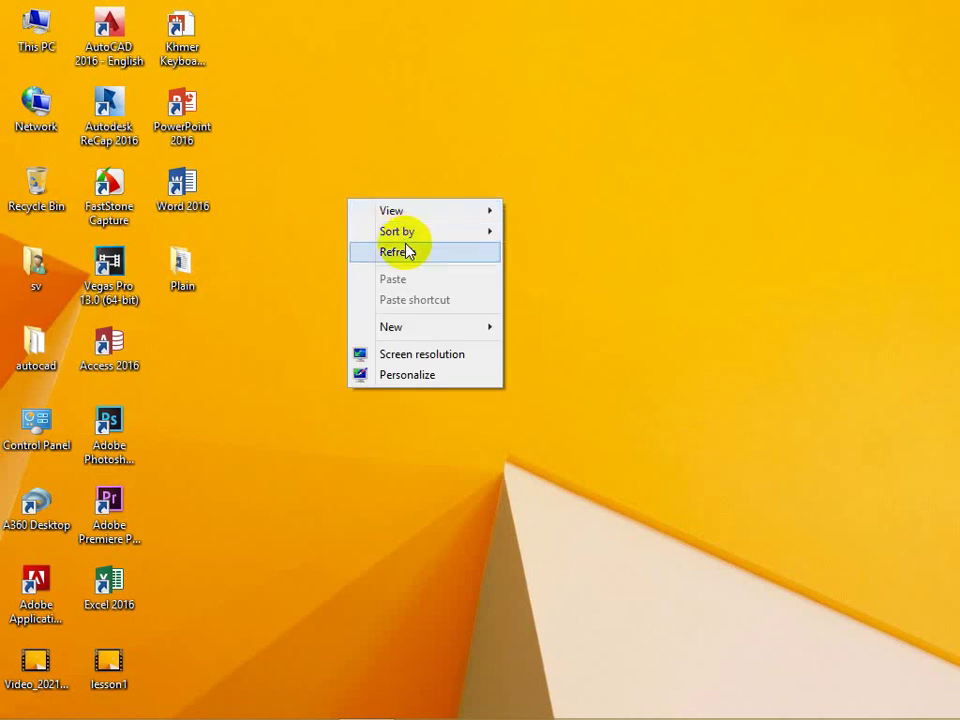
click(406, 252)
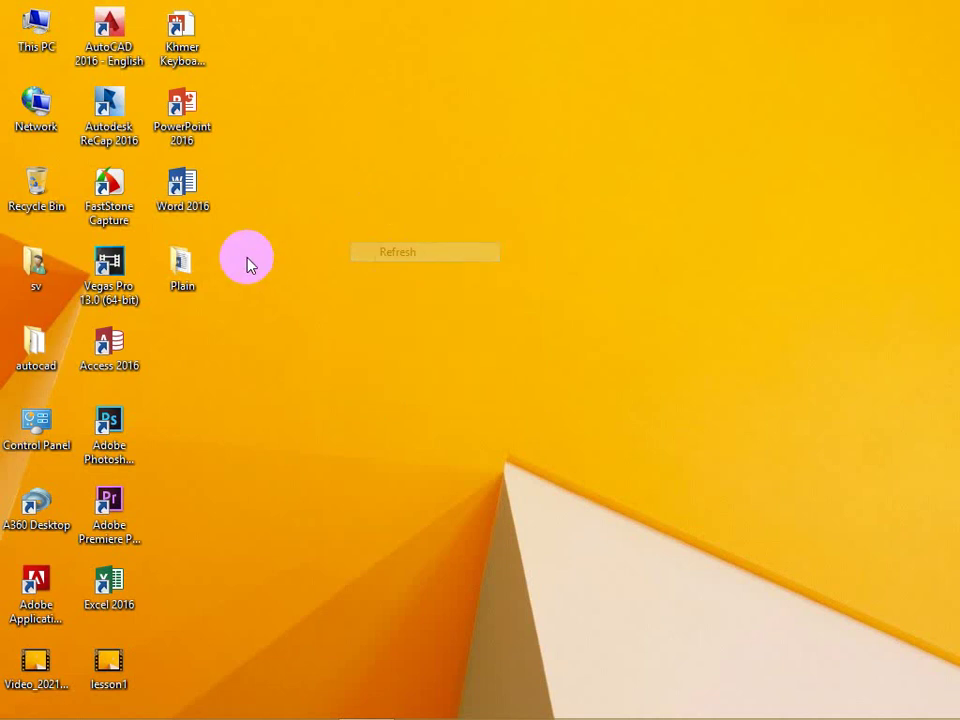
Launch Word 2016, create a blank document and maximize the window
double_click(185, 207)
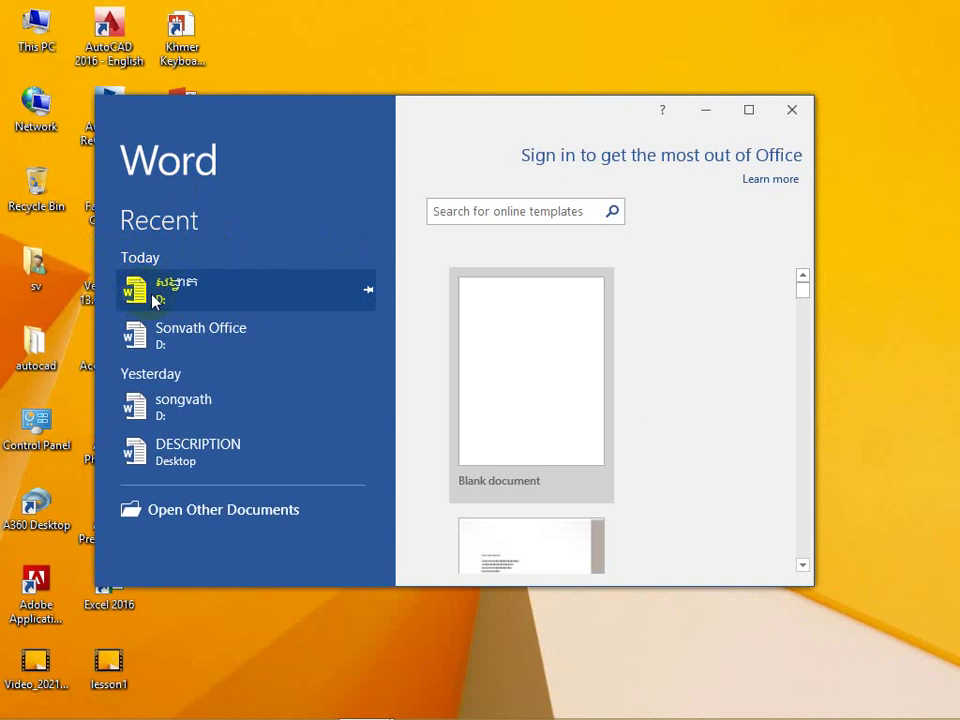
key(Return)
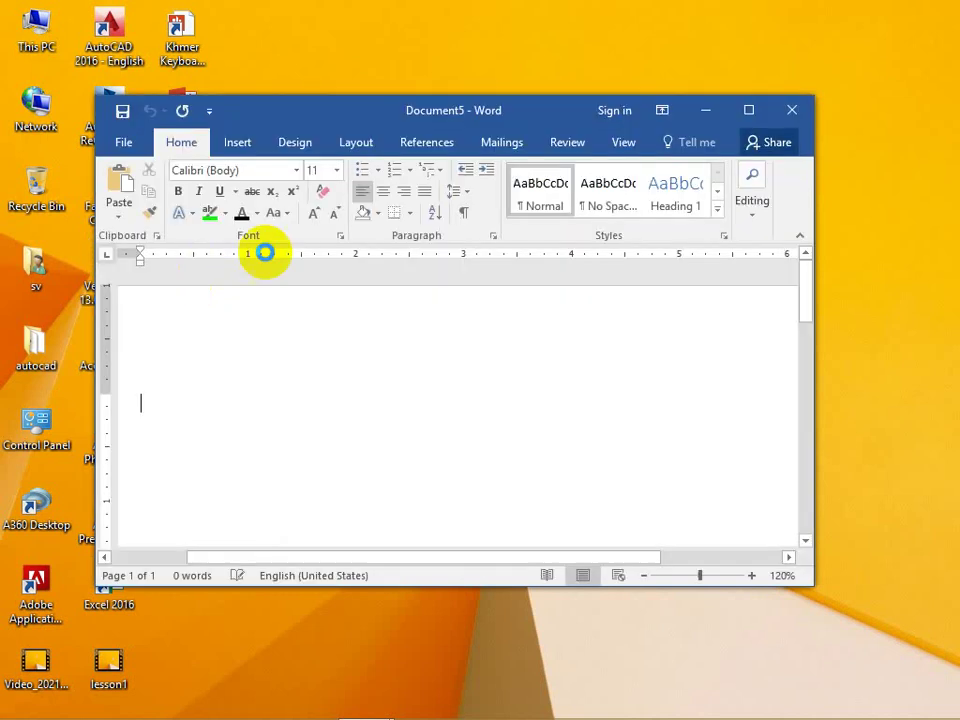
click(751, 114)
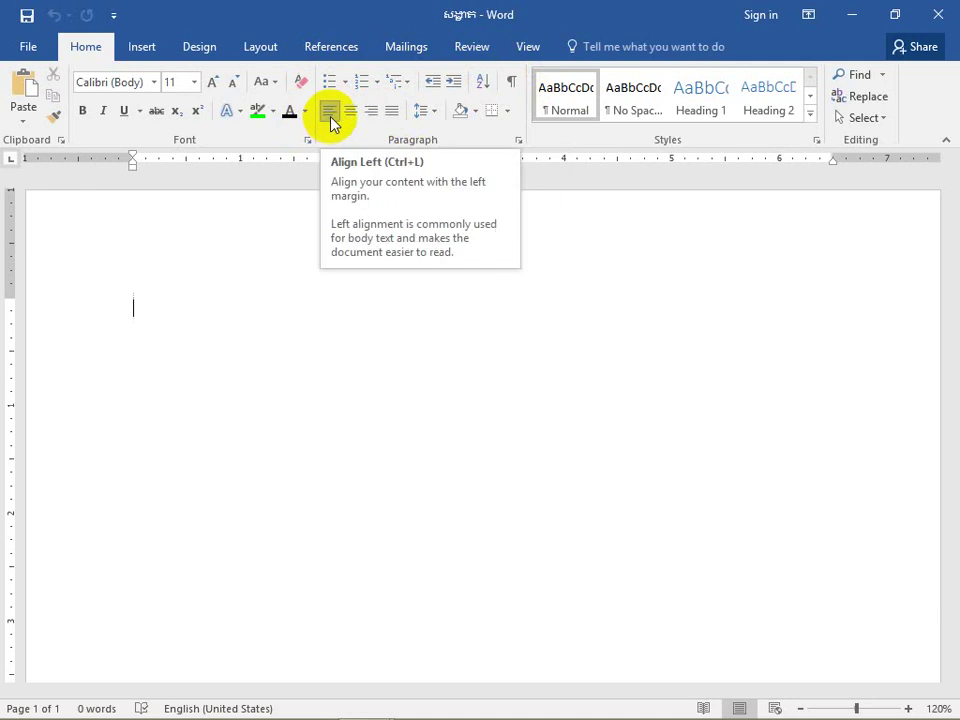
Type a left-aligned 'Kingdom of Cambodia' on the first line
text(Kinf)
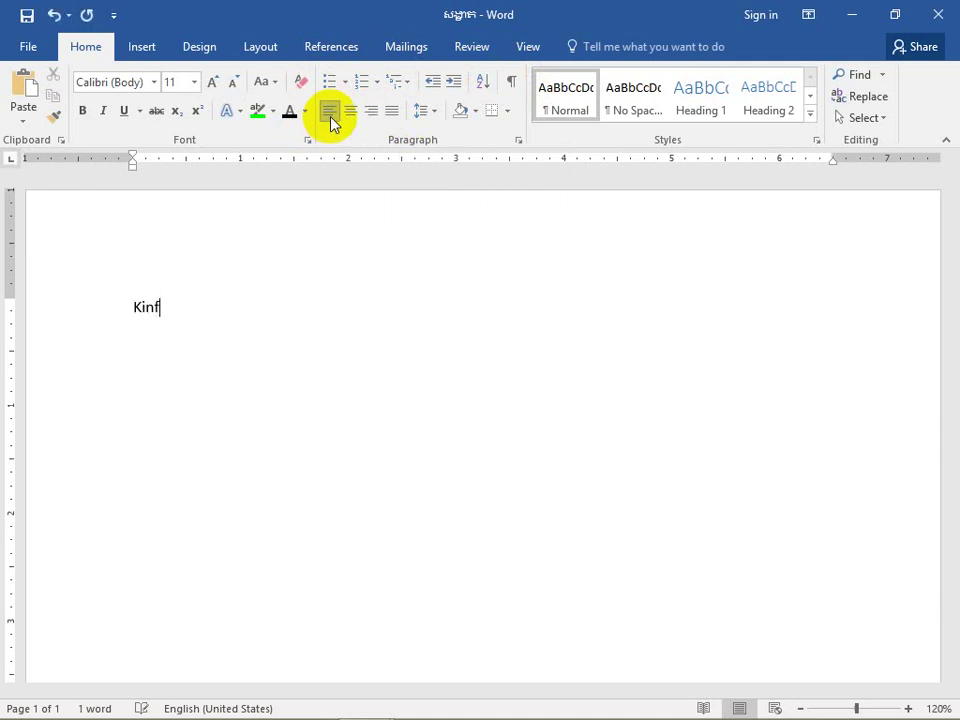
text(g)
key(BackSpace)
key(BackSpace)
text(gdo)
text(m)
key(BackSpace)
text(m)
key(BackSpace)
text(of )
text(Cambodia)
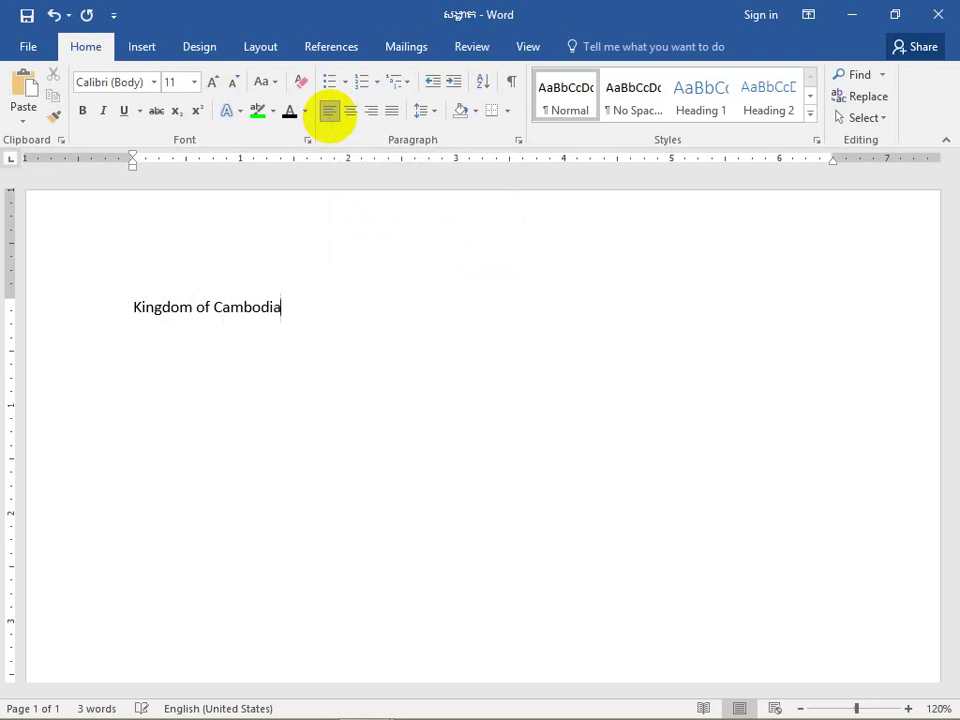
key(Return)
Add a centred 'Kingdom of Cambodia' line below it
click(352, 112)
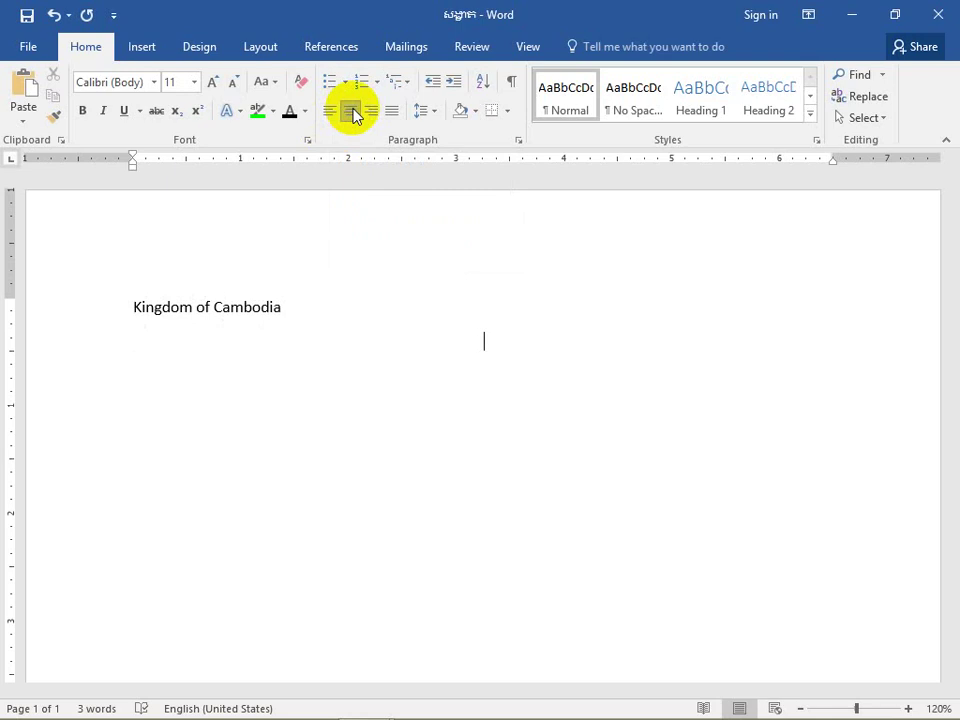
text(Kingdom o)
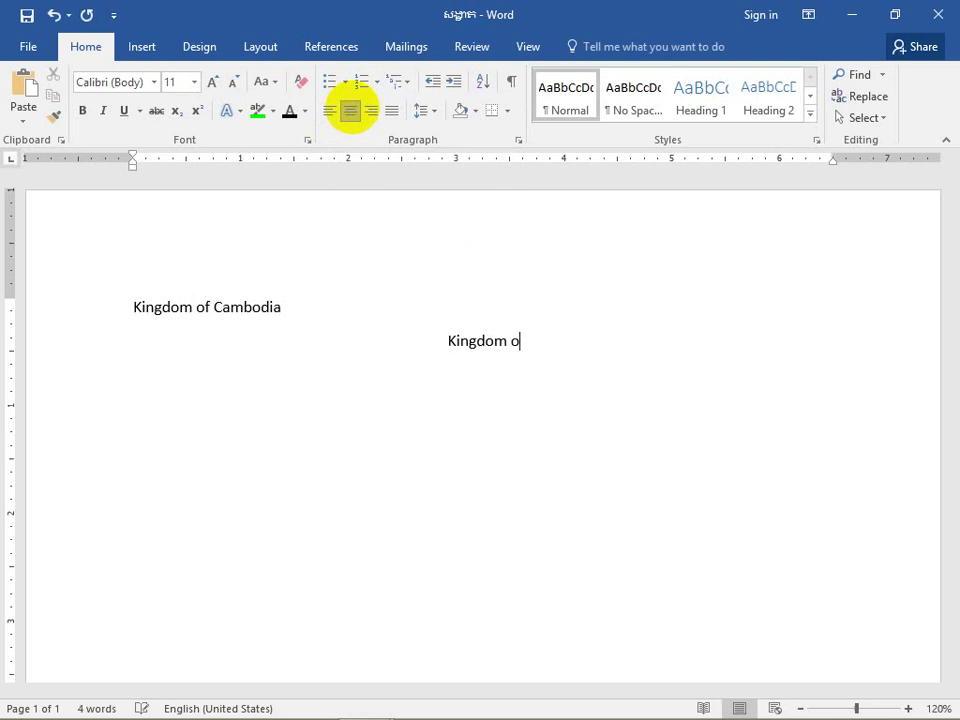
text(f Cambod)
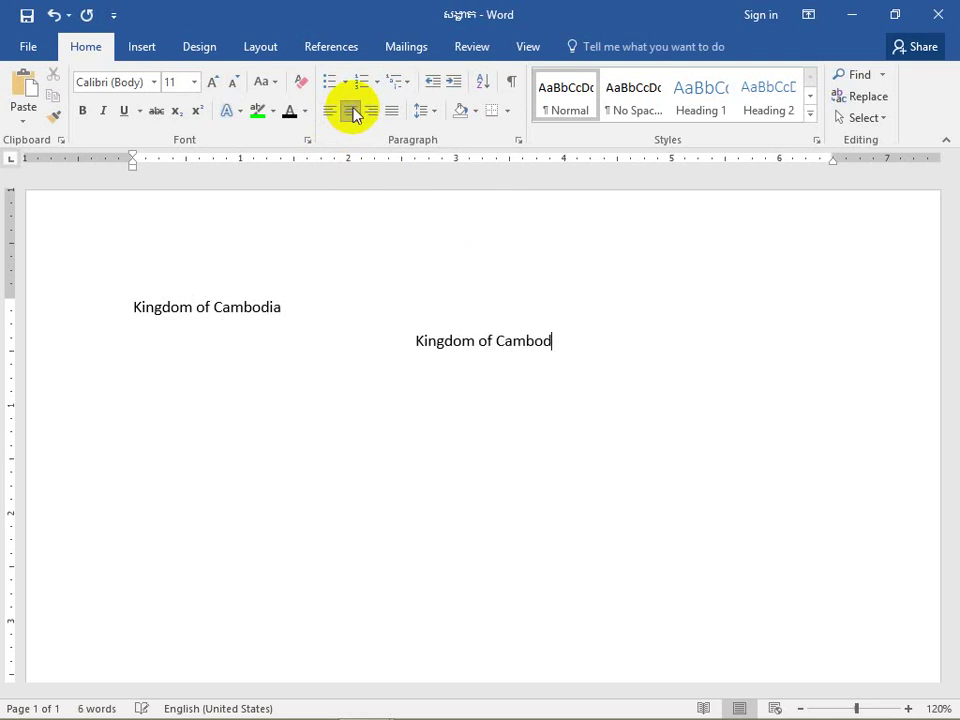
text(ia)
key(Return)
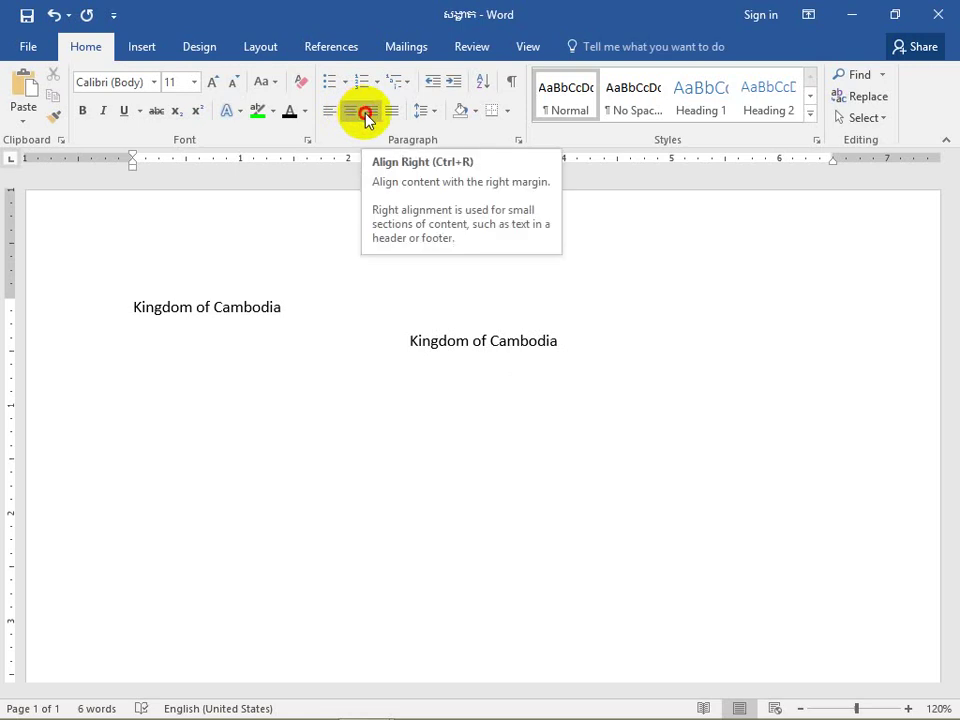
Add a right-aligned 'Kingdom of Cambodia' line
click(368, 119)
text(Ki)
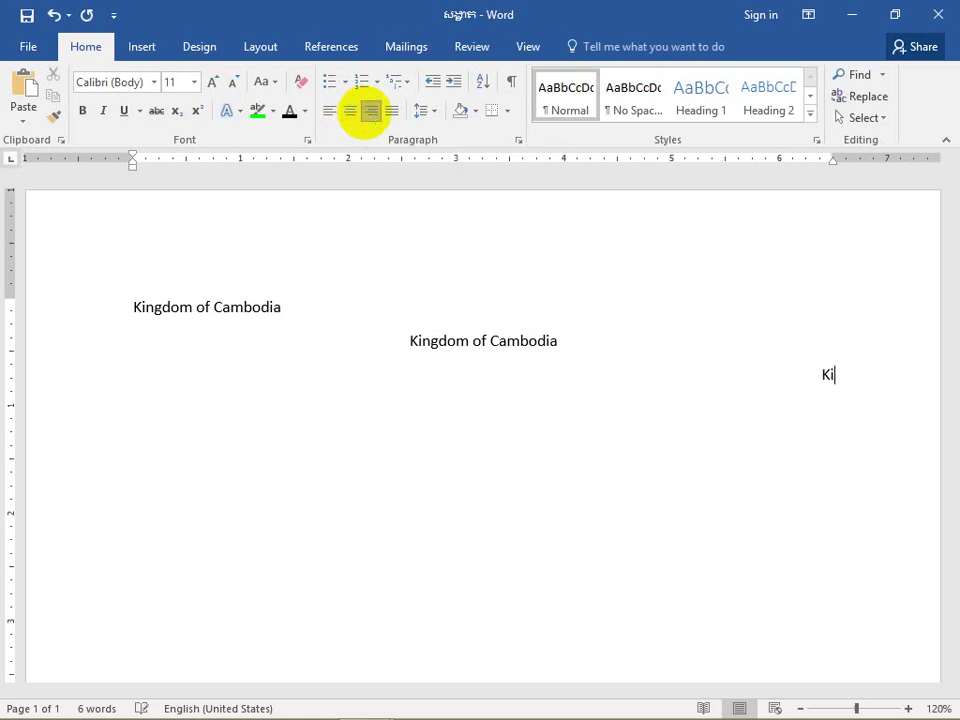
text(ngdom oi)
key(BackSpace)
text(f Cam)
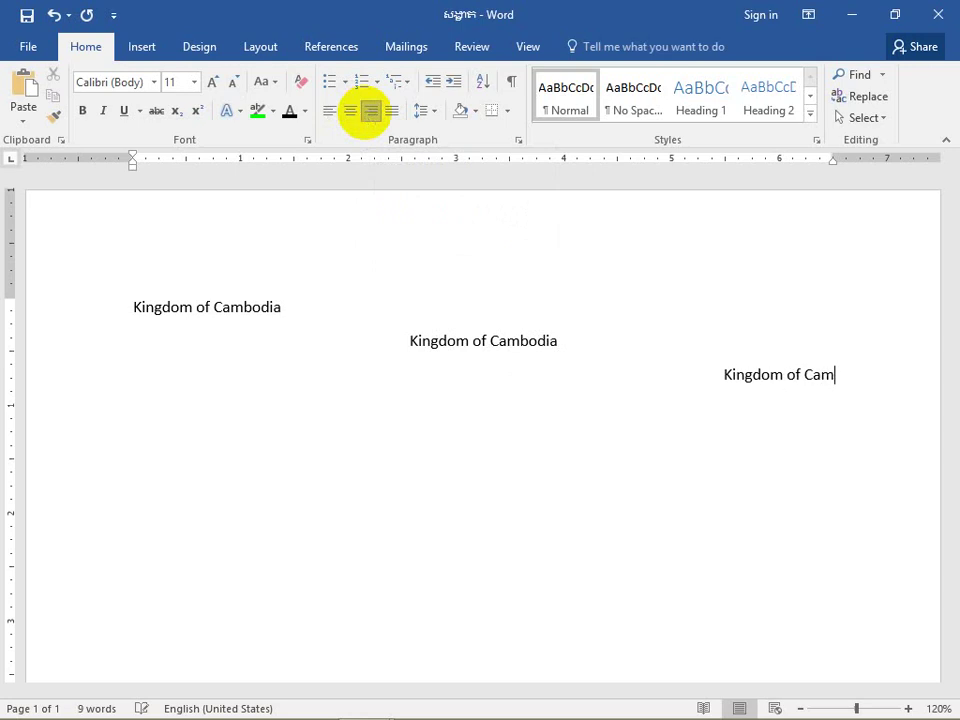
text(bo)
key(BackSpace)
text(bod)
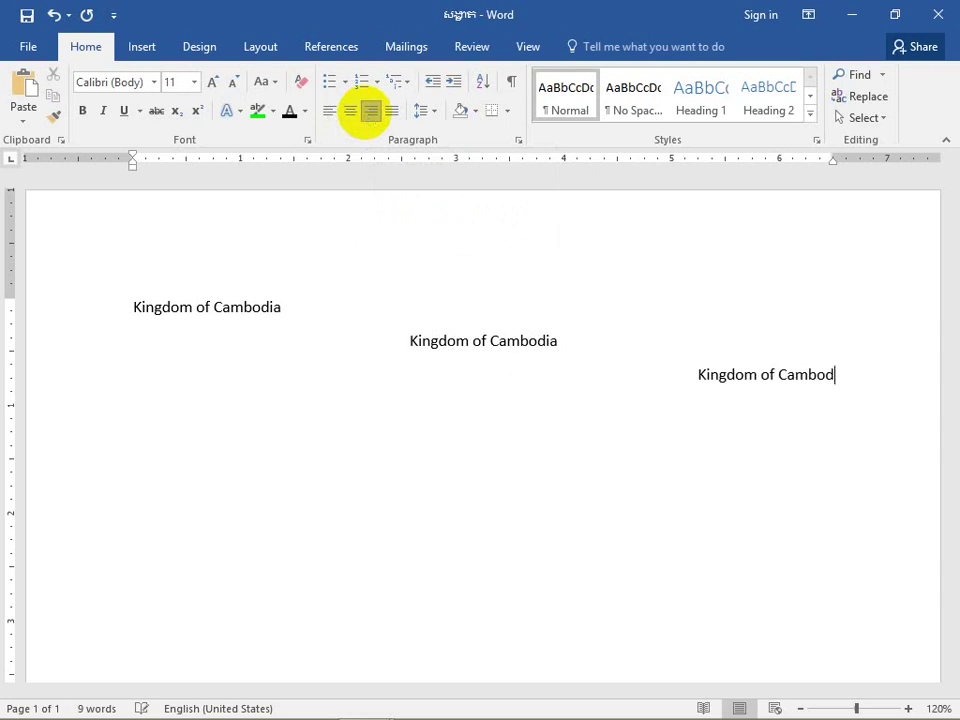
text(ia)
key(Return)
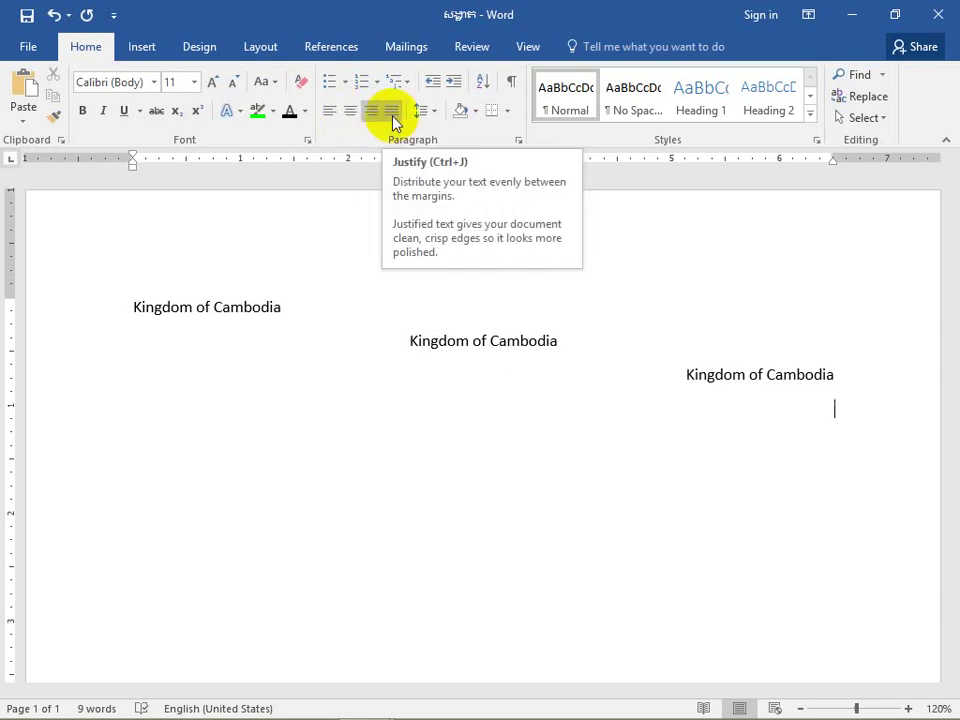
Set the empty line below the headings to justified alignment
scroll(392, 122, down, 2)
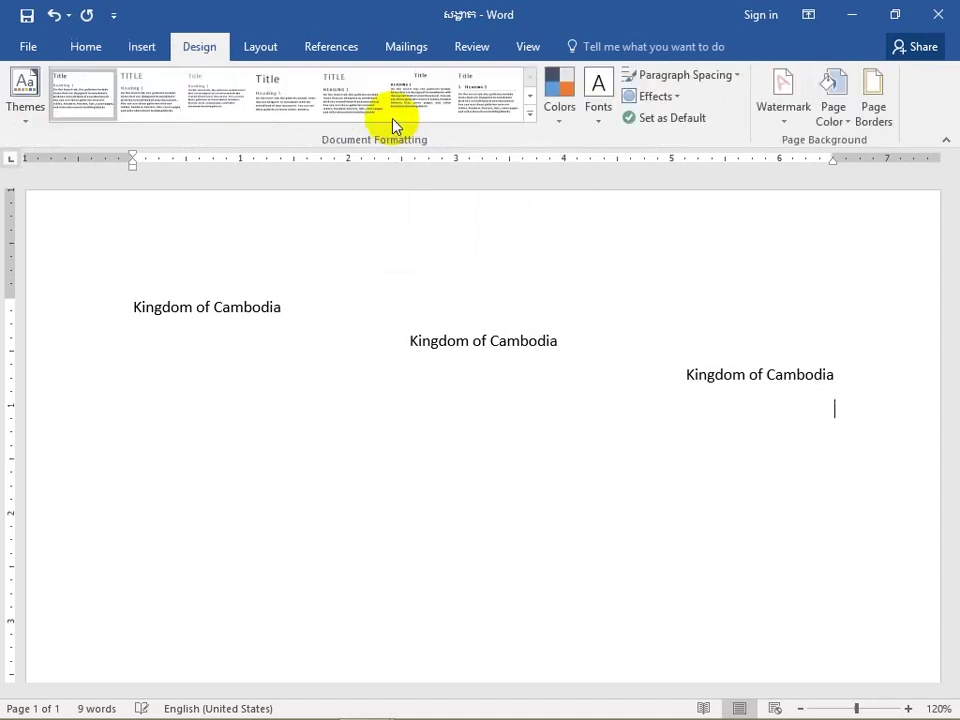
scroll(200, 87, up, 2)
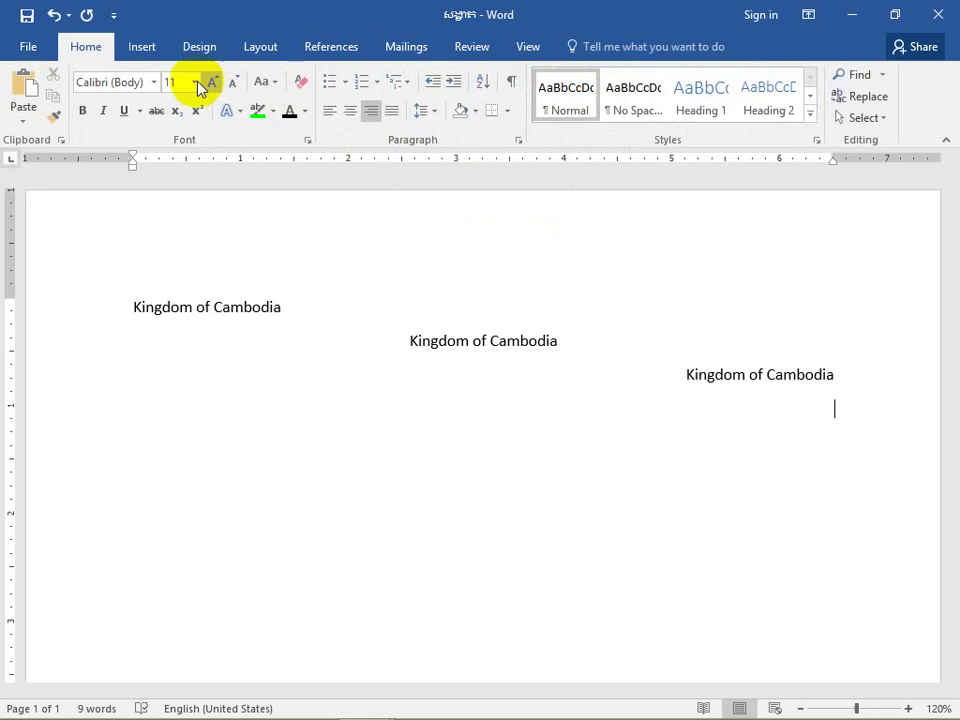
click(392, 111)
scroll(364, 368, down, 2)
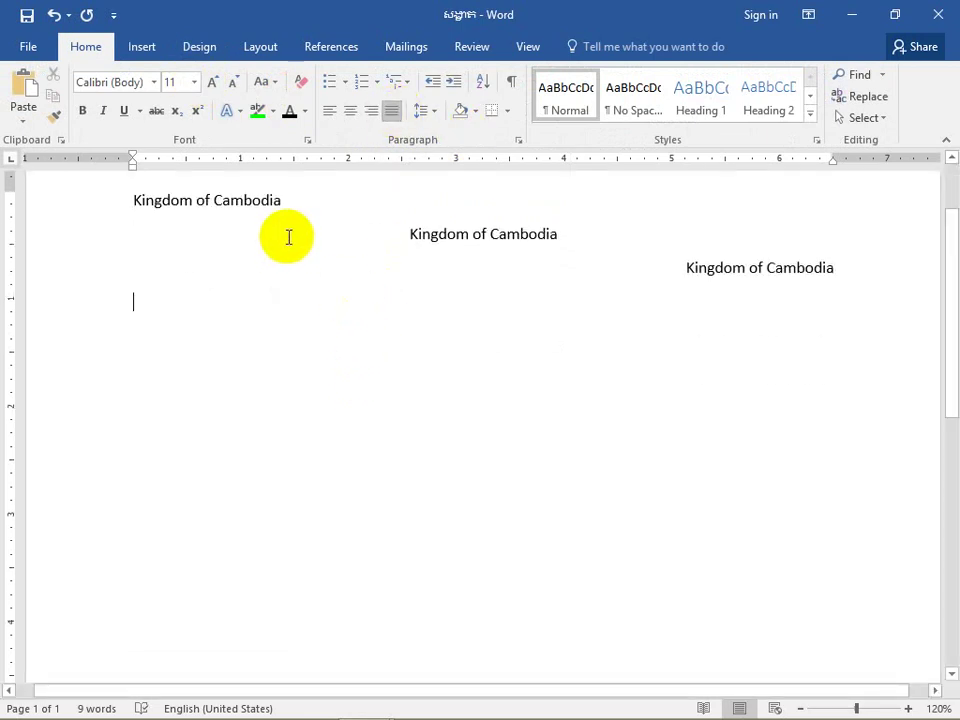
Indent and type 'Hello everybody! Today I want to share my knowledge to you'
key(Tab)
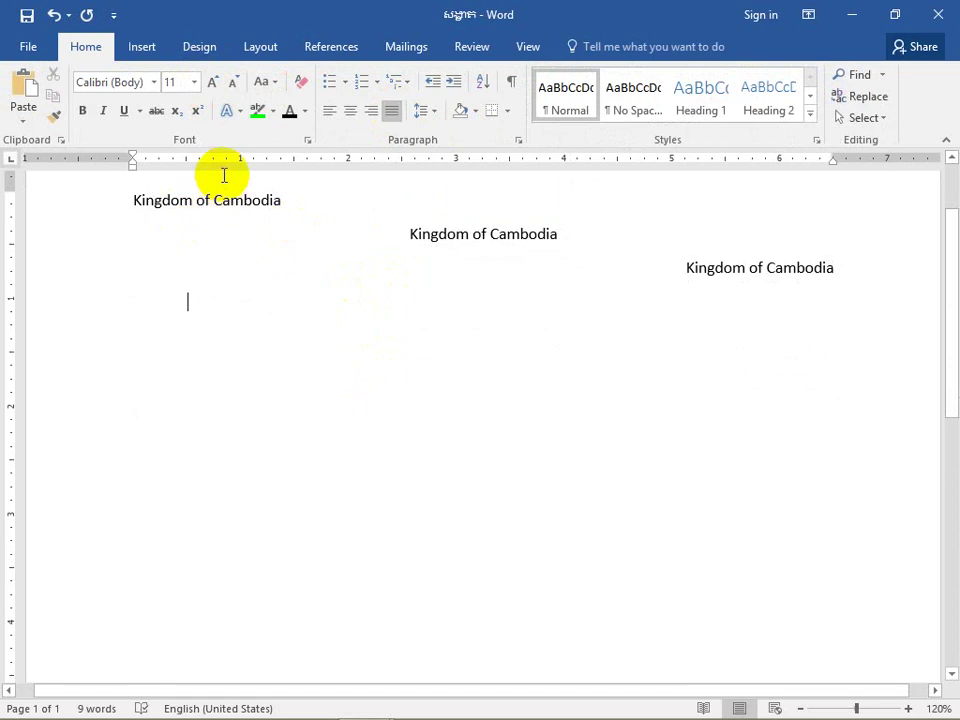
text(I)
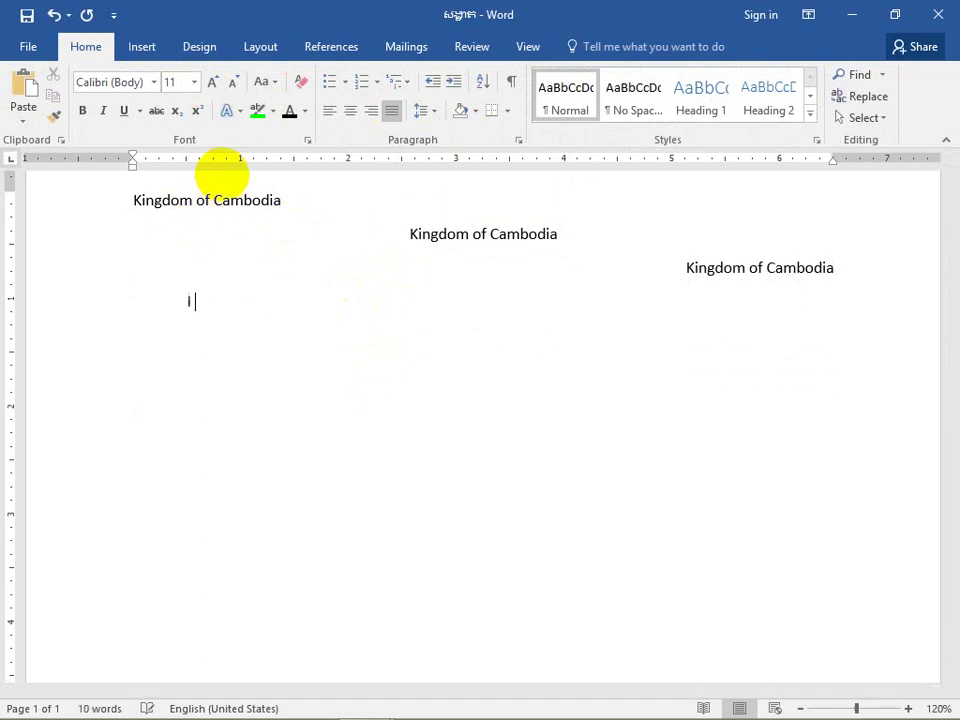
text( ea)
key(BackSpace)
key(BackSpace)
key(BackSpace)
key(BackSpace)
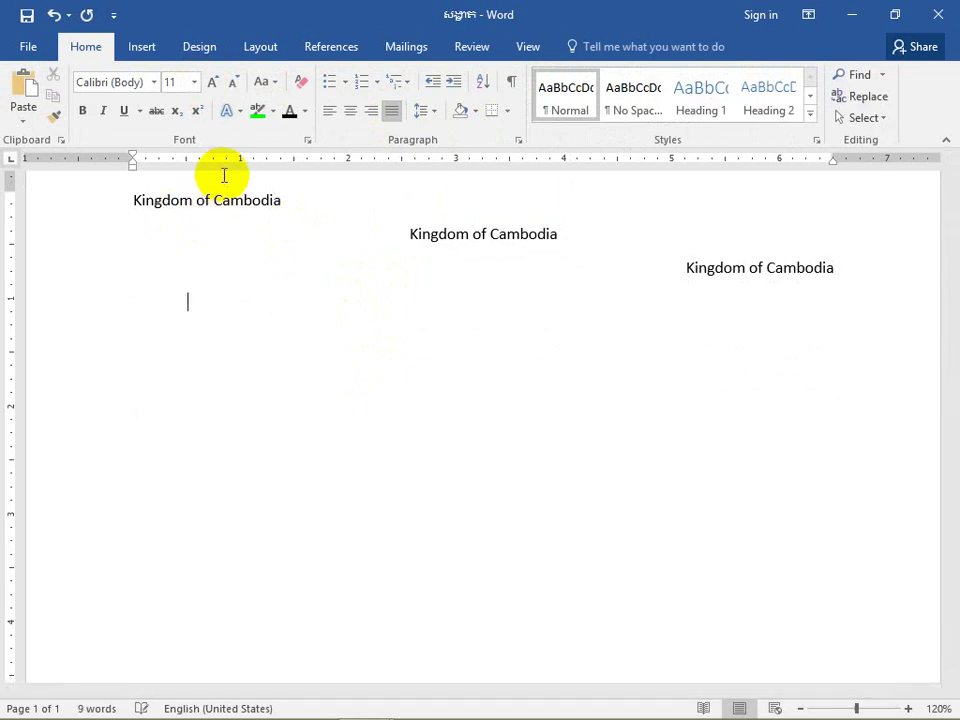
text(Hello )
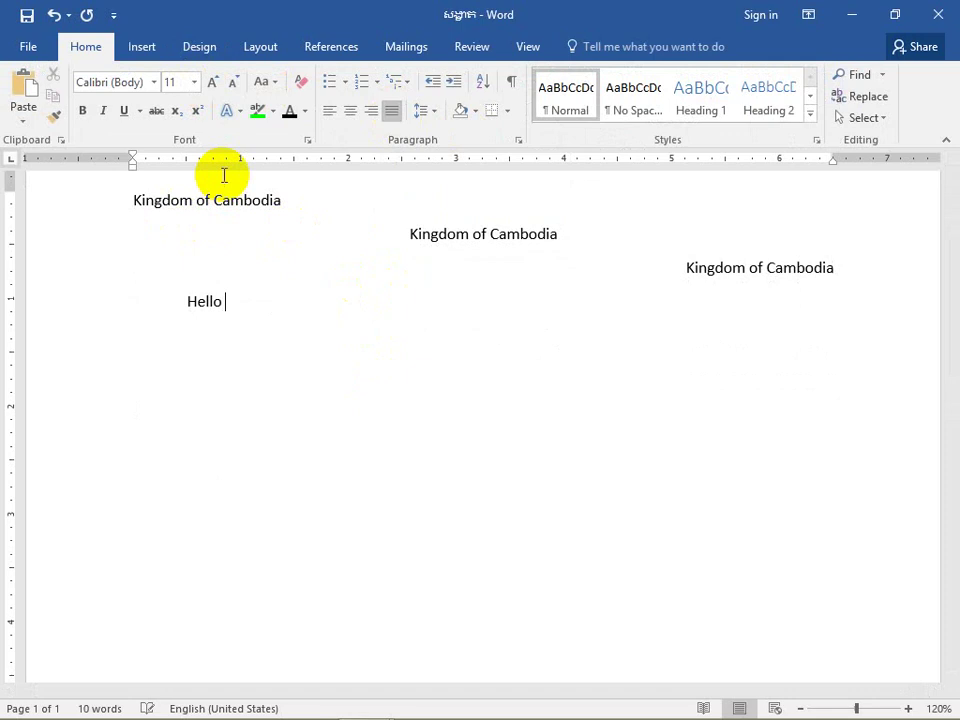
text(E)
key(BackSpace)
text(eve)
text(ry)
key(BackSpace)
text(body)
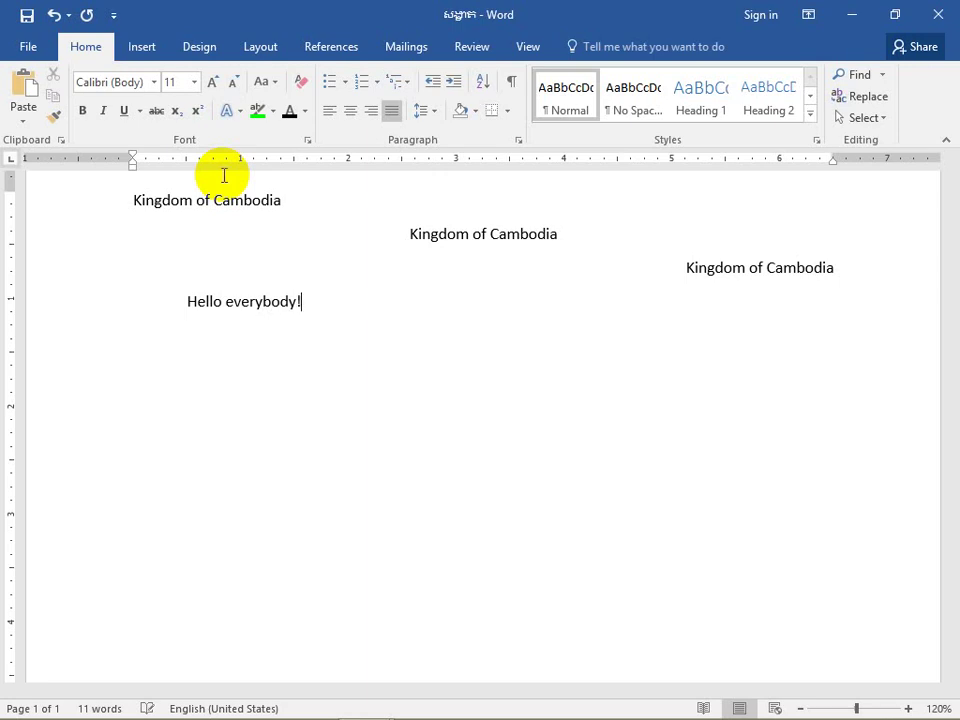
text(! tod)
text(ay )
text(w)
key(BackSpace)
key(BackSpace)
text(want)
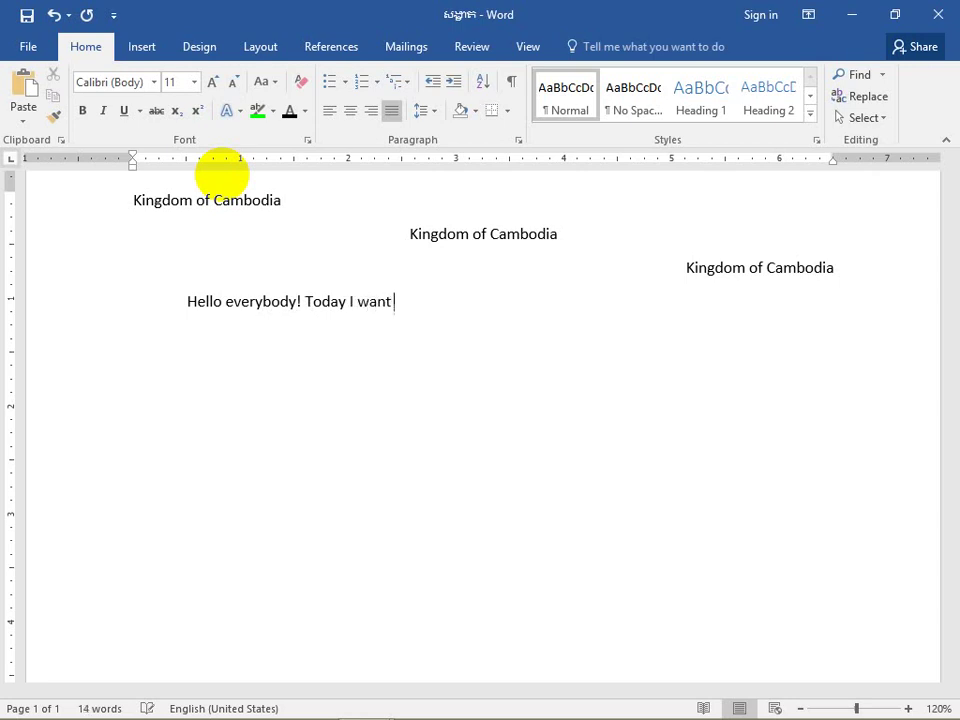
text( to share )
text(m)
text(y)
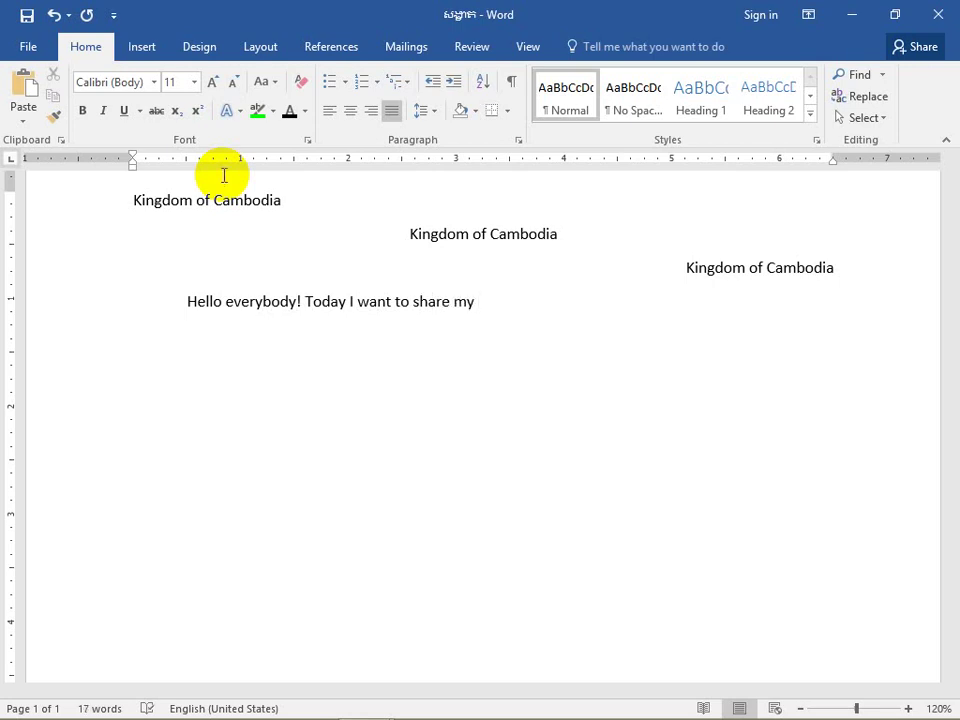
text( knowle)
text(dg)
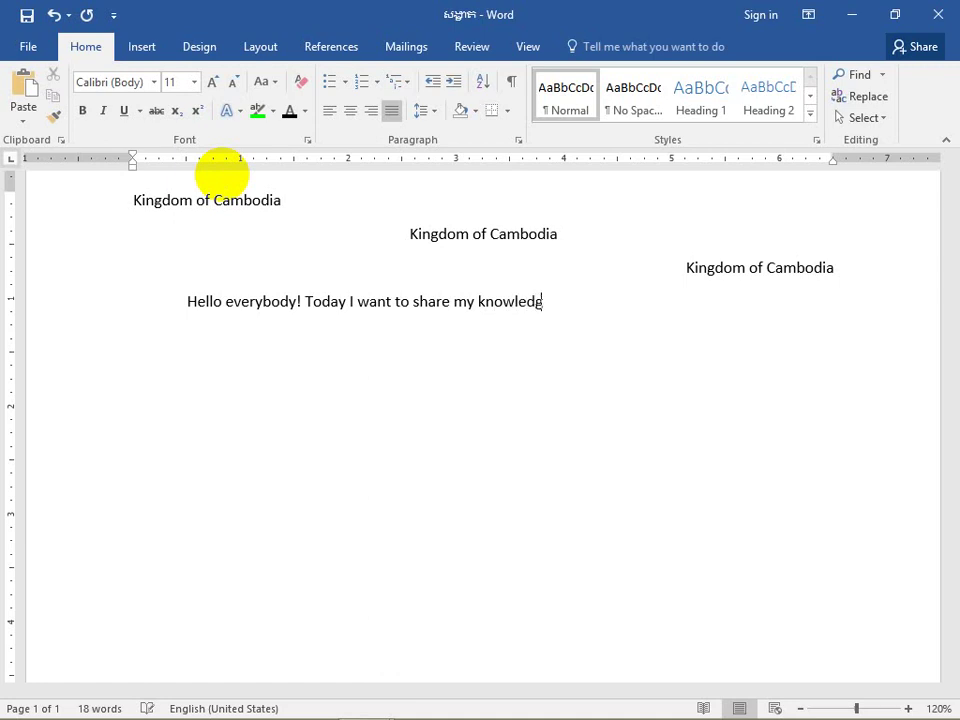
text(e to)
text( you )
text(in)
Continue with 'in my channel :' plus the channel name, then begin the next sentence
key(BackSpace)
key(BackSpace)
text(in )
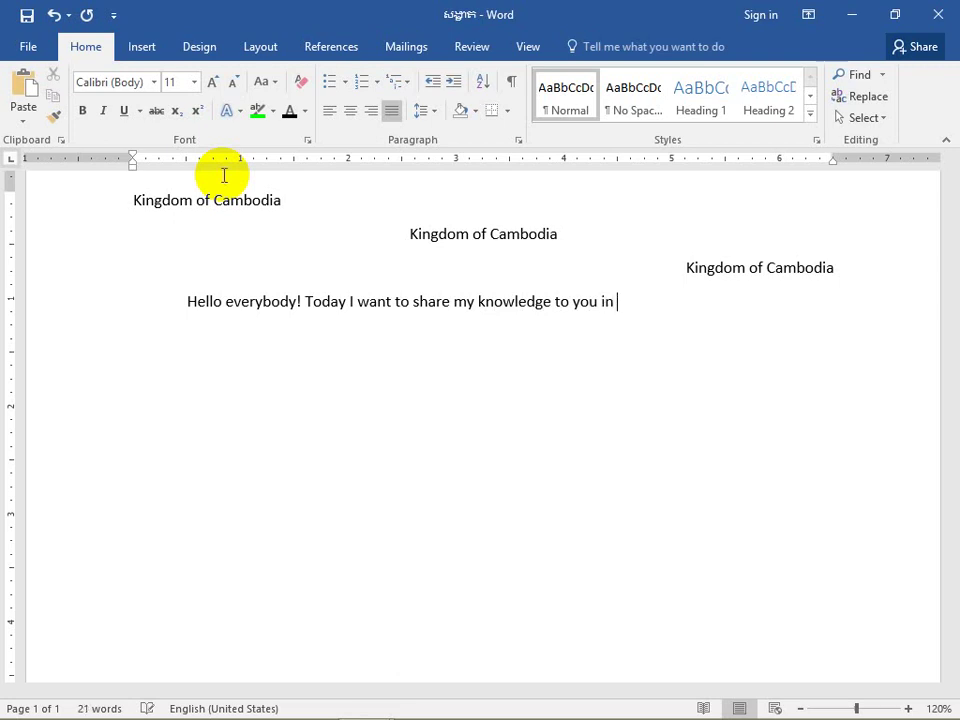
text(my)
text( cha)
text(i)
text(n)
key(BackSpace)
key(BackSpace)
text(annel )
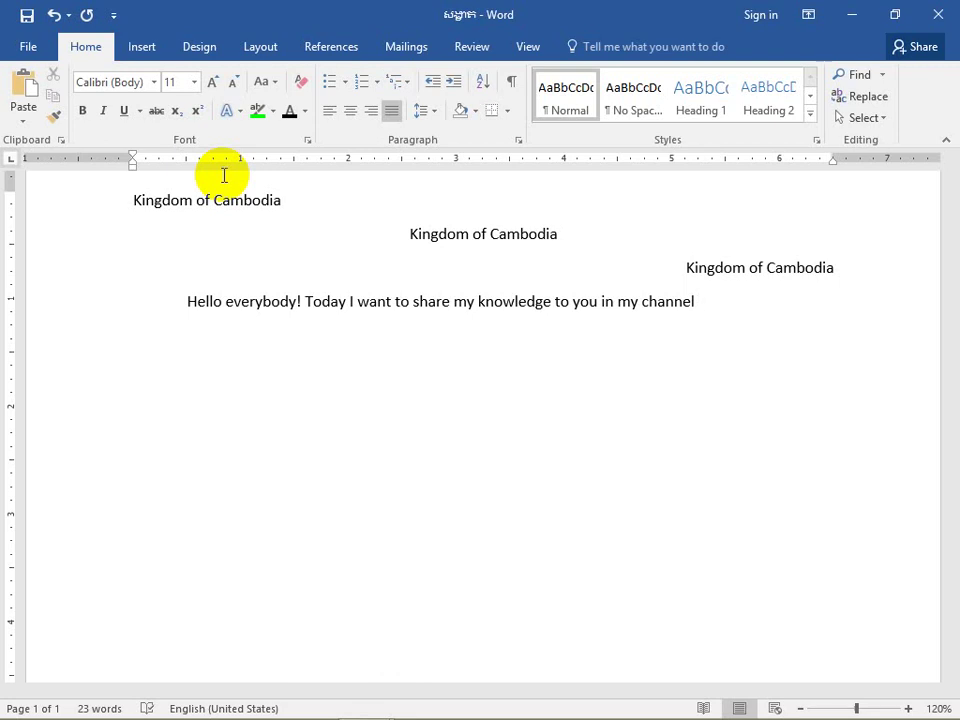
text(:)
text( boy)
text( songvah)
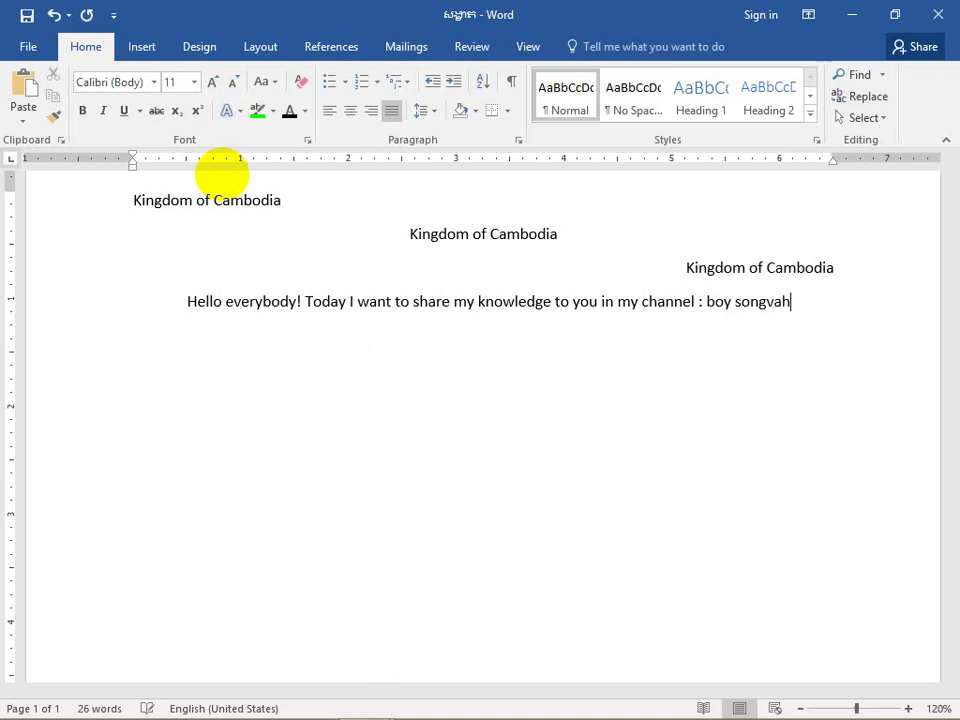
text(=t)
key(BackSpace)
key(BackSpace)
key(BackSpace)
key(BackSpace)
text(th)
text(. I)
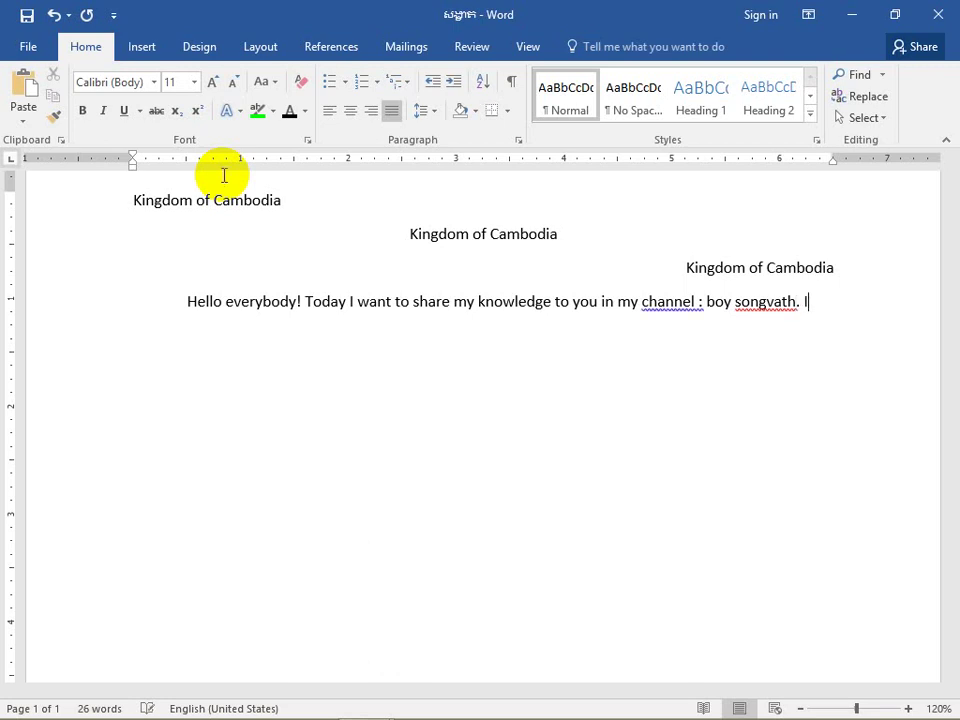
text(w)
Finish the sentence 'I want to complete my mission in this time.' and start a new line
key(BackSpace)
text(want ot)
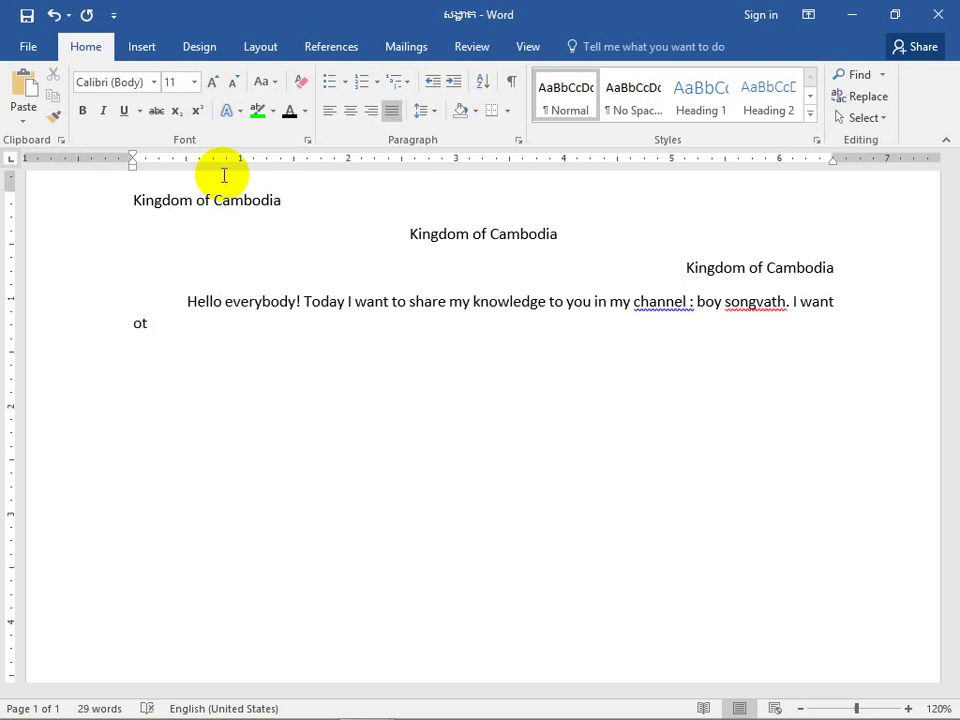
key(BackSpace)
key(BackSpace)
text(t)
text(o comp)
text(lete )
text(my si)
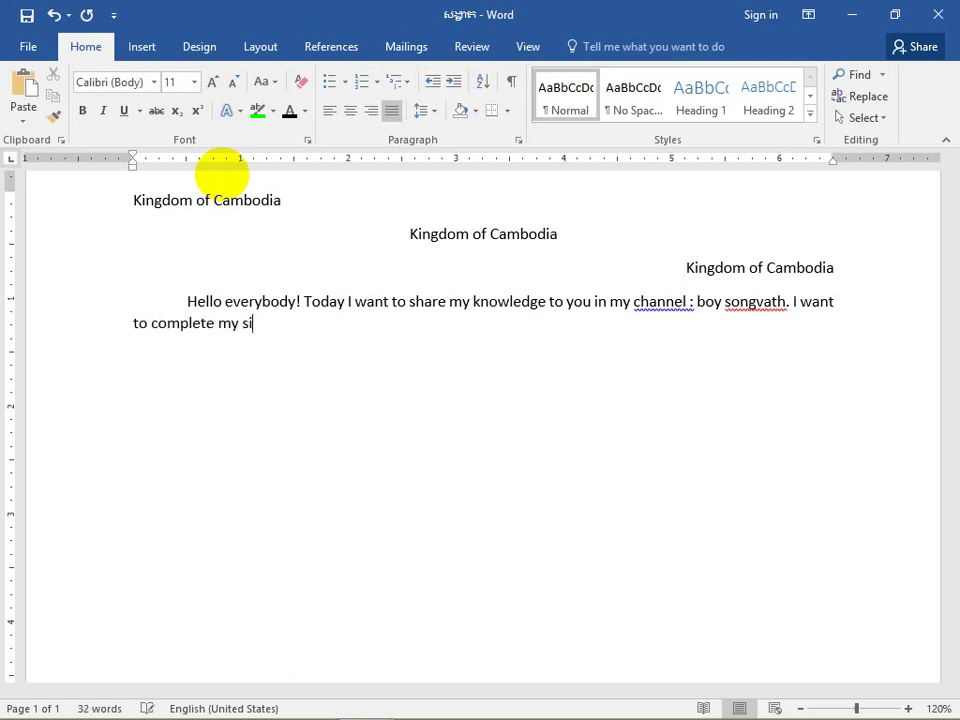
key(BackSpace)
key(BackSpace)
text(miss)
text(o)
key(BackSpace)
text(io)
text(n in )
text(th)
key(BackSpace)
key(BackSpace)
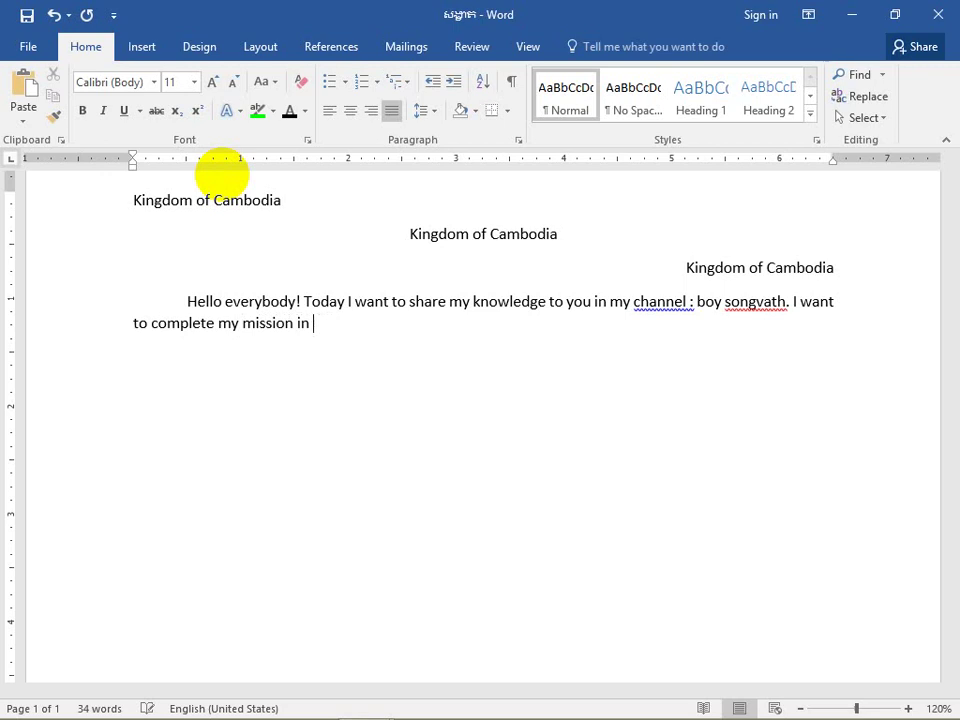
text(this )
text(time)
text(.)
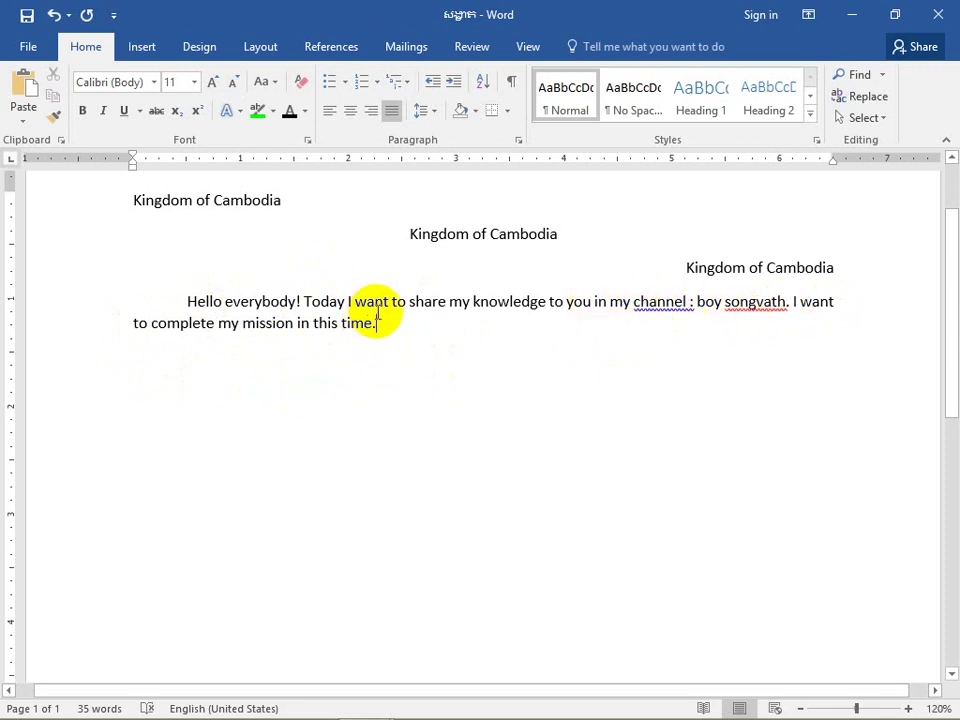
key(Return)
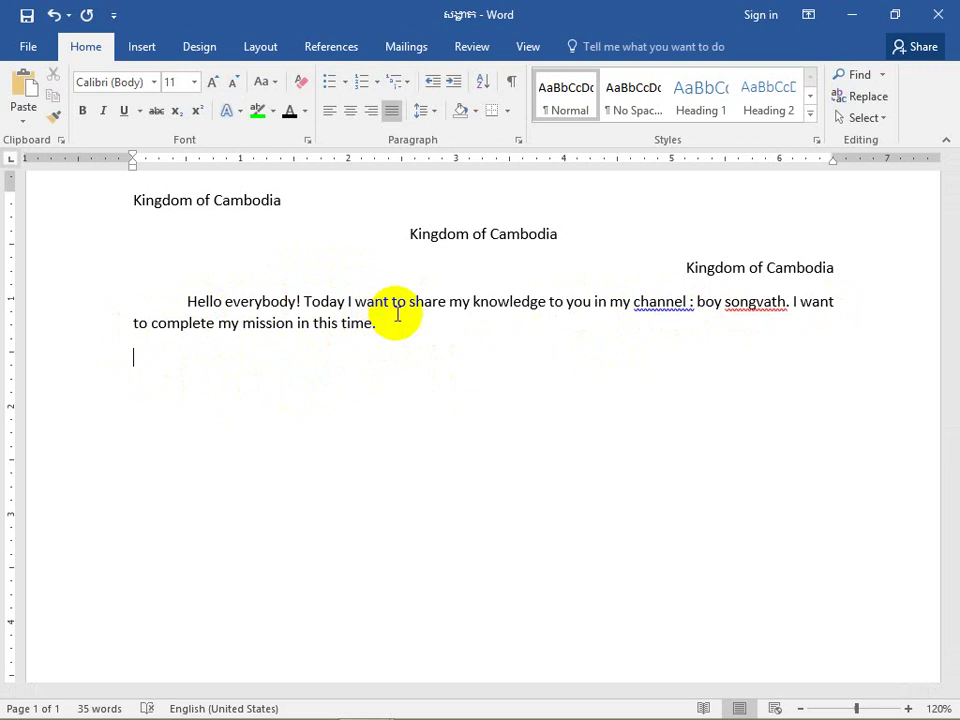
Apply check-mark bullets, list a Mr. and a Miss. name, then end the list
click(345, 84)
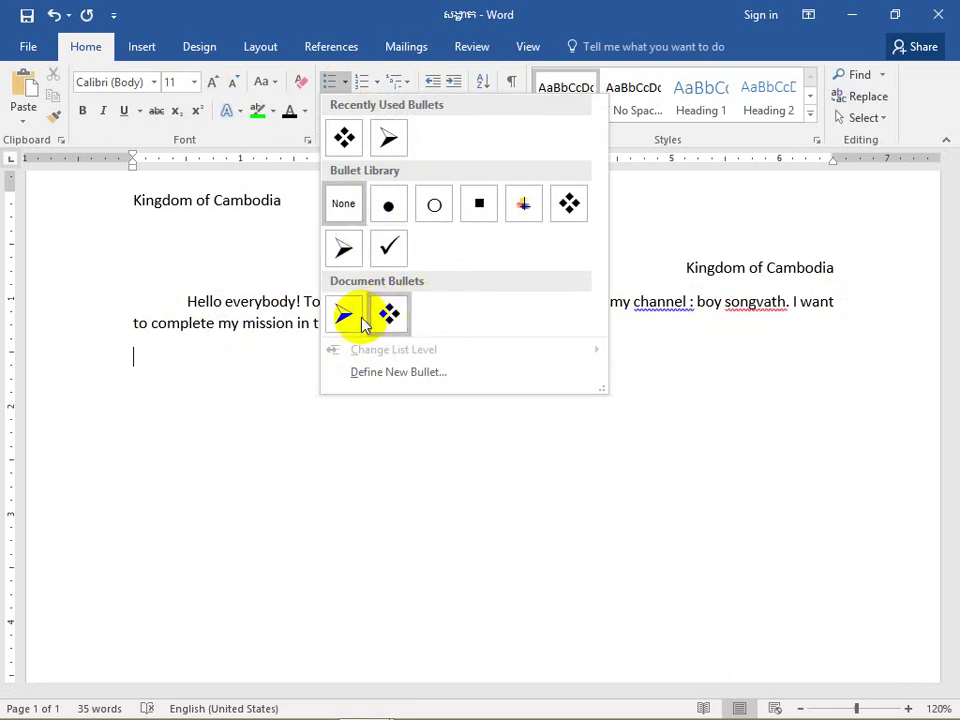
click(389, 258)
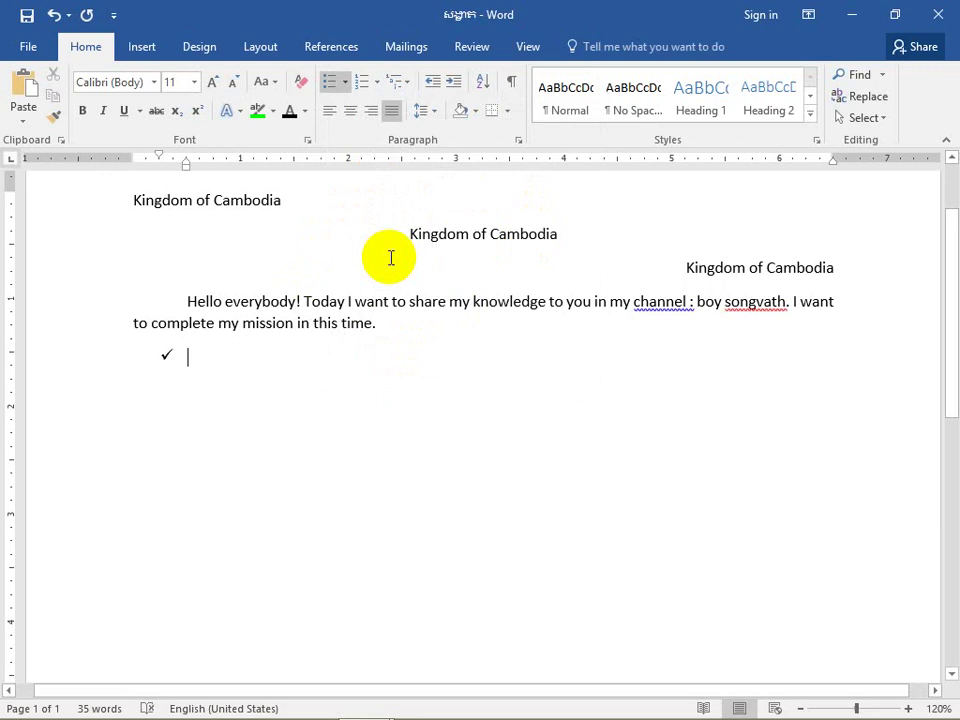
text(mr)
key(BackSpace)
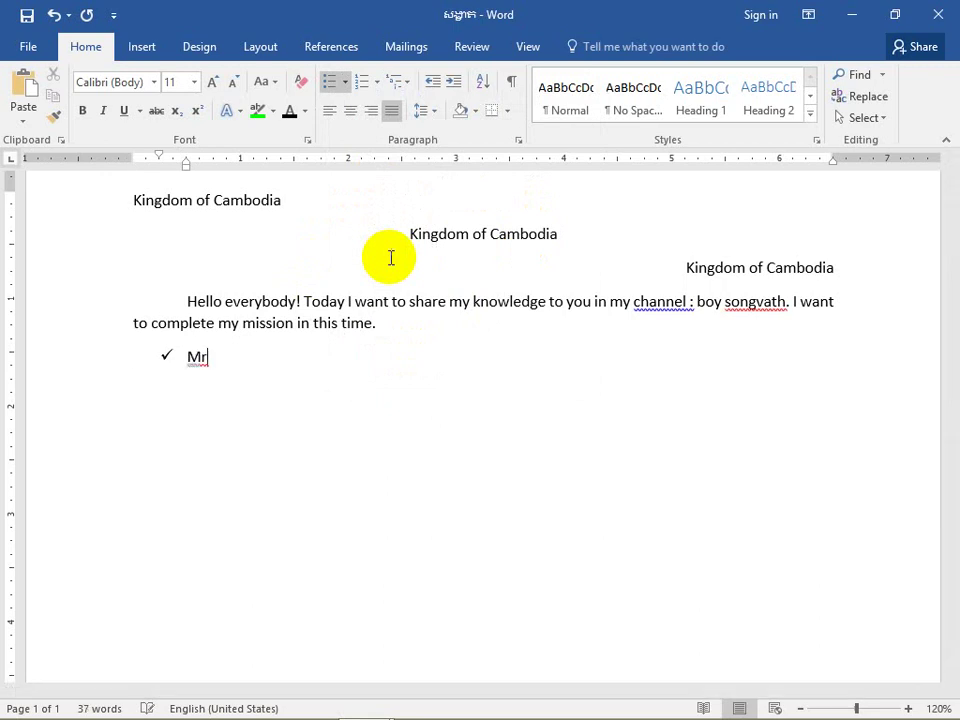
text(. dara)
key(Return)
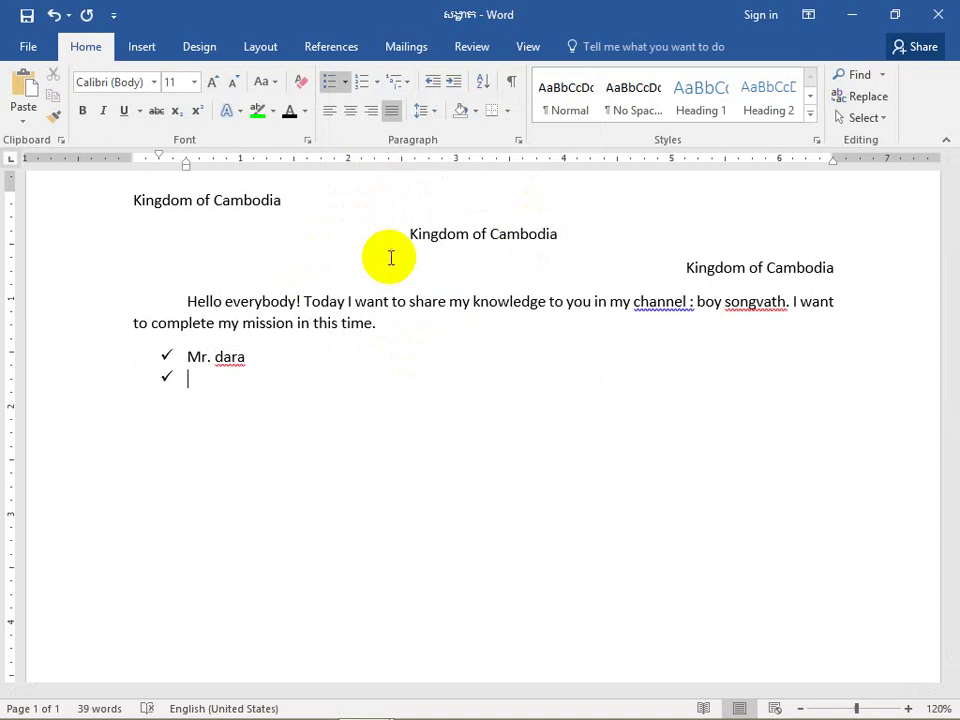
text(Miss)
text(. soph)
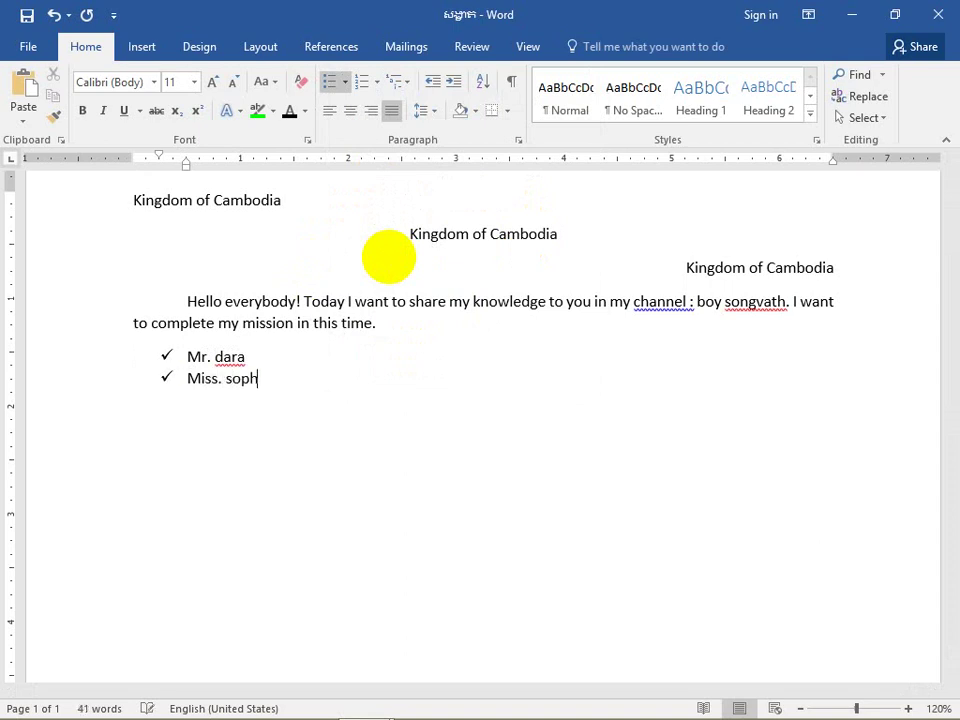
text(eak)
key(Return)
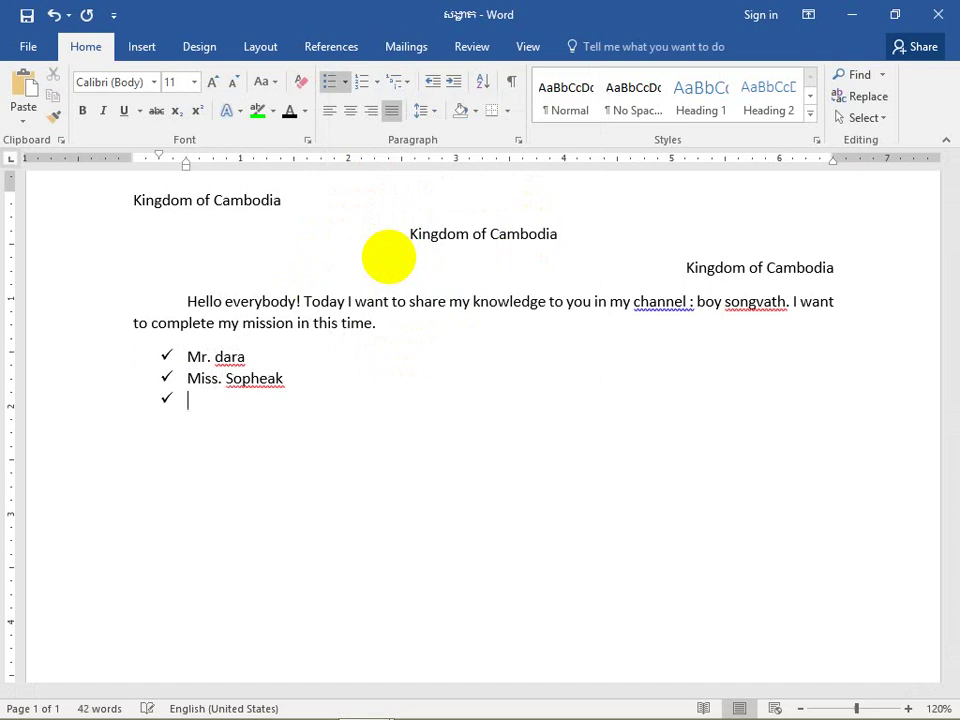
key(Return)
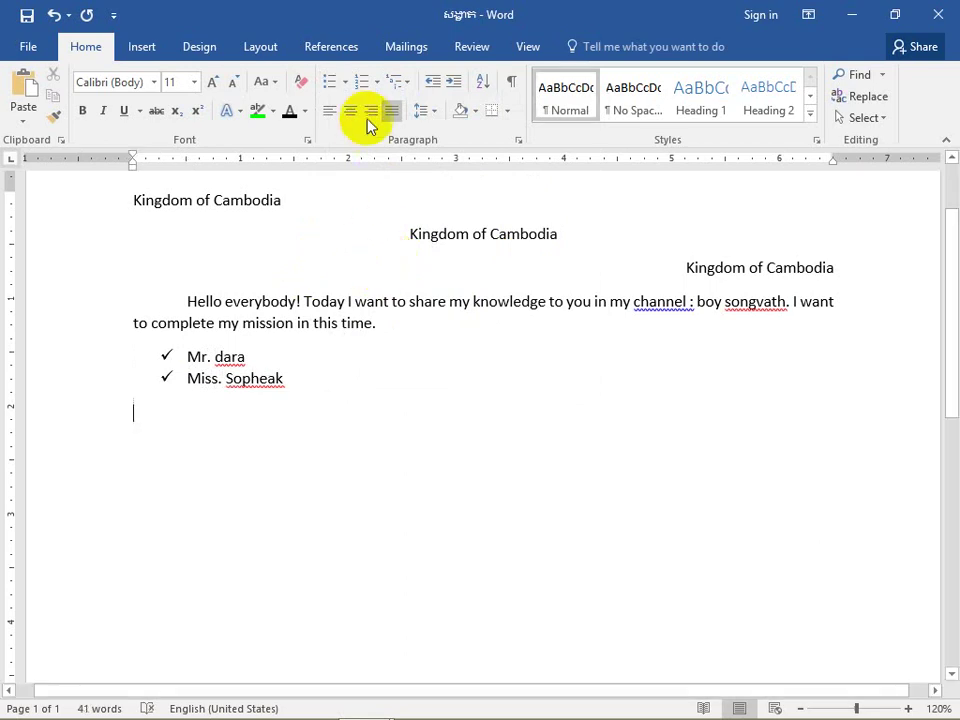
Apply 1. 2. 3. numbering with items 'Cooking' and 'Playing football', then end the list
click(379, 83)
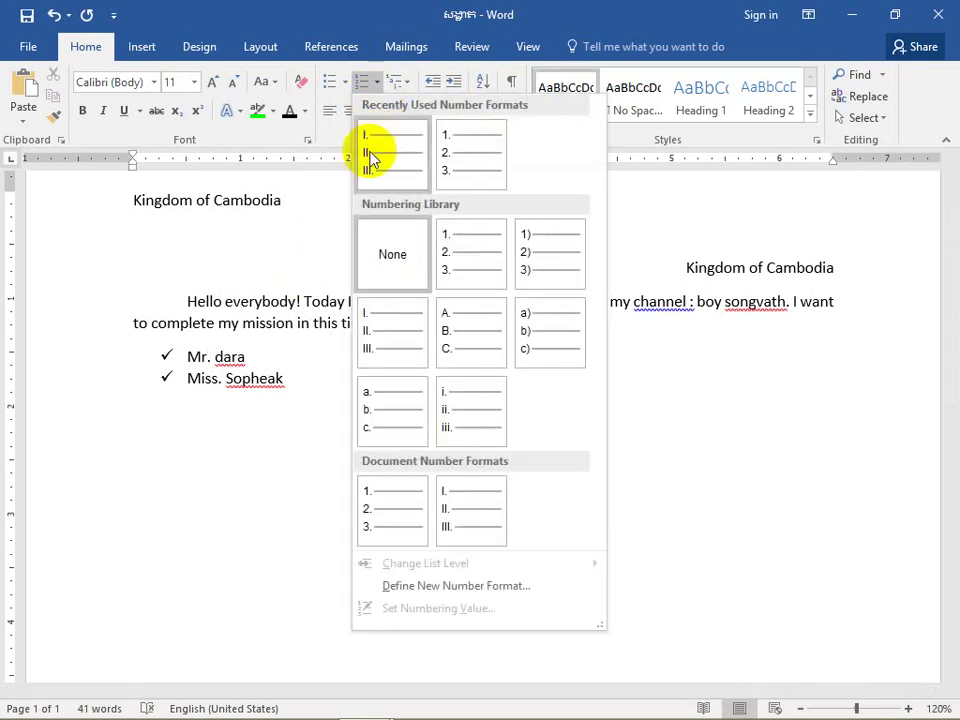
click(447, 163)
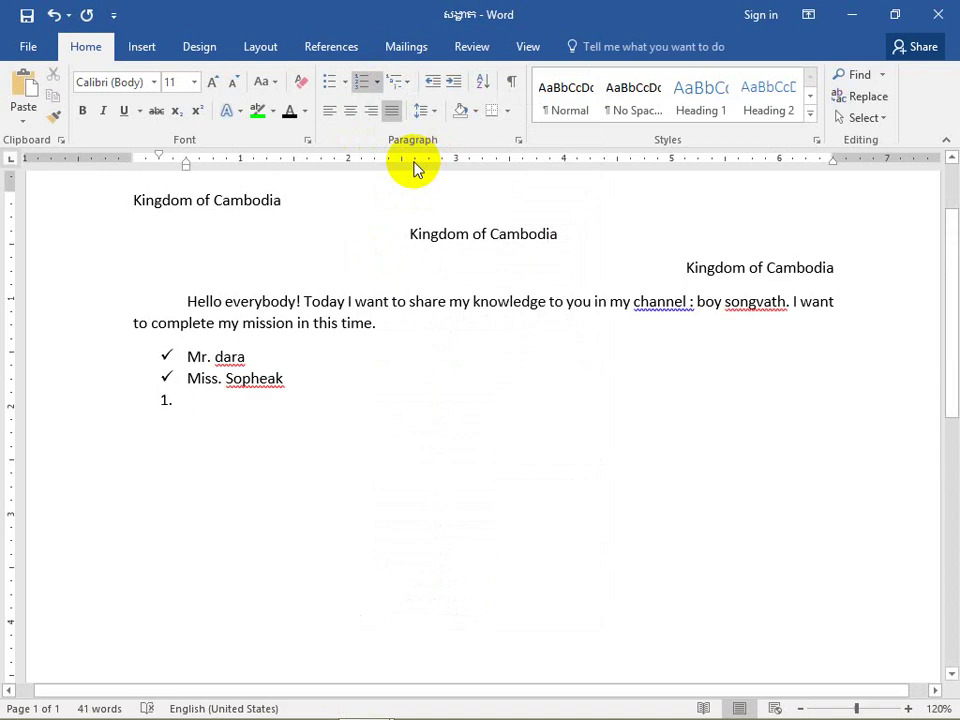
text(coo)
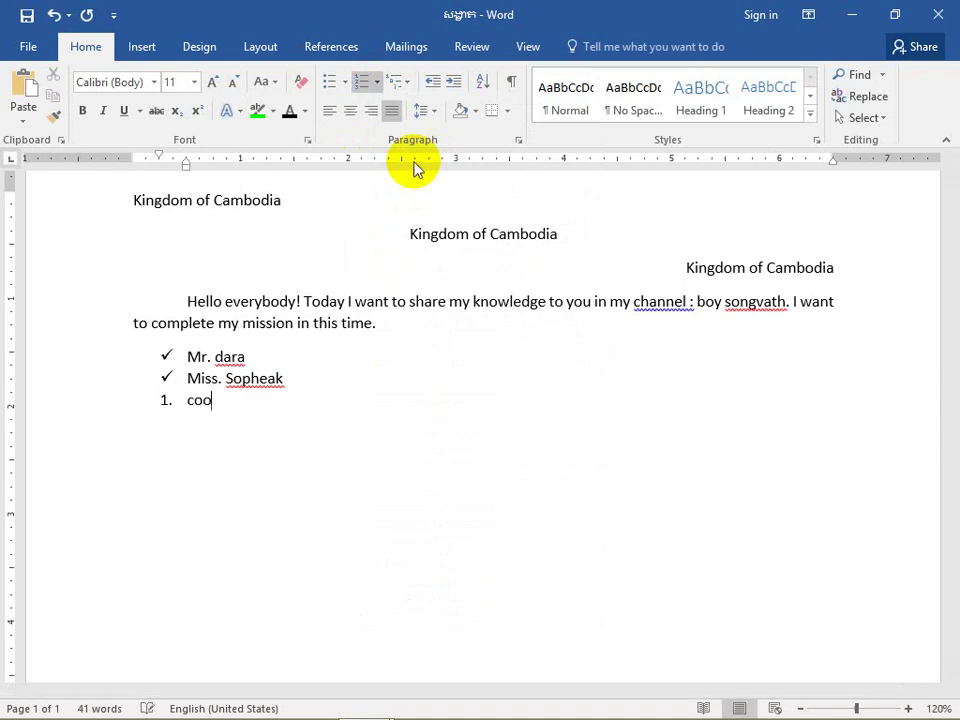
text(king)
key(Return)
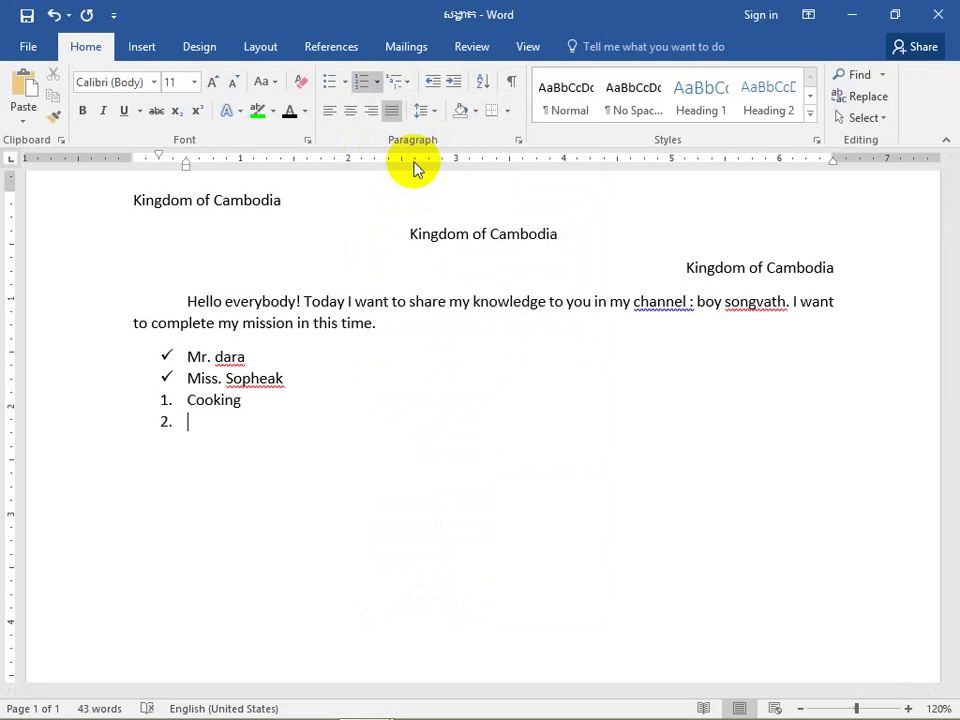
text(play)
text(ing fo)
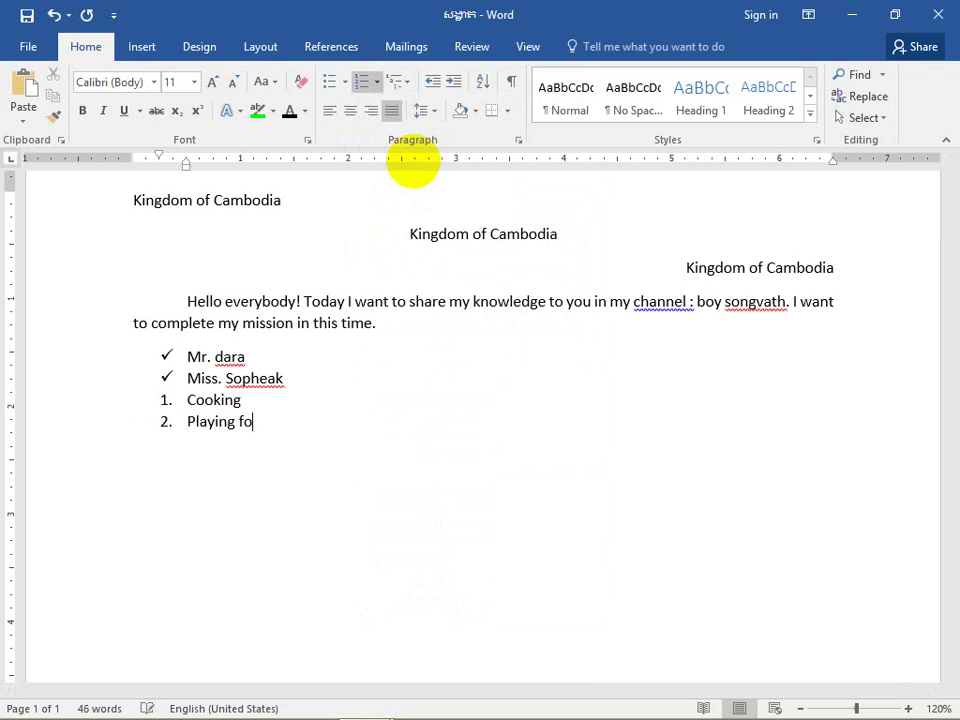
text(od)
key(BackSpace)
text(t)
text(ball)
key(Return)
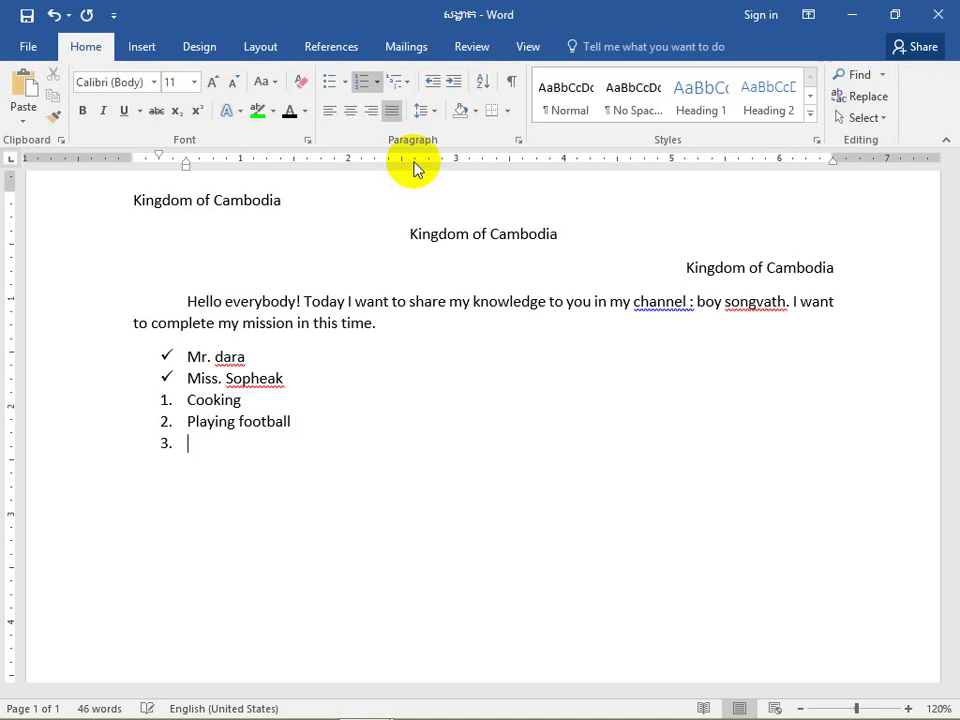
key(Return)
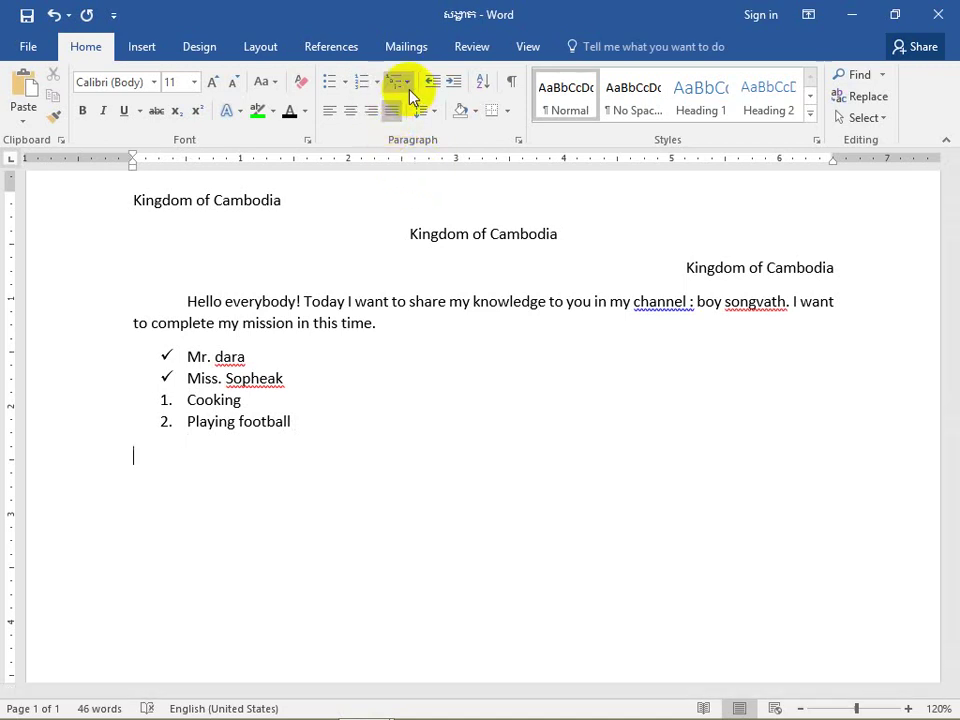
Define a new multilevel list: level 1 I, II, III; level 2 1, 2, 3; level 3 a, b, c
click(408, 84)
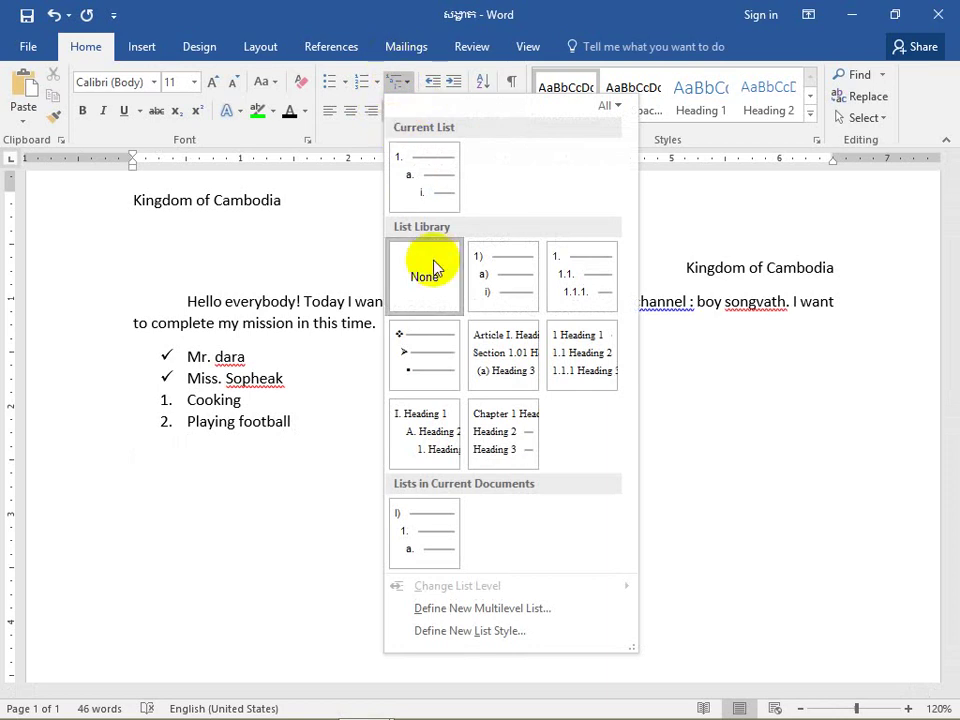
click(533, 610)
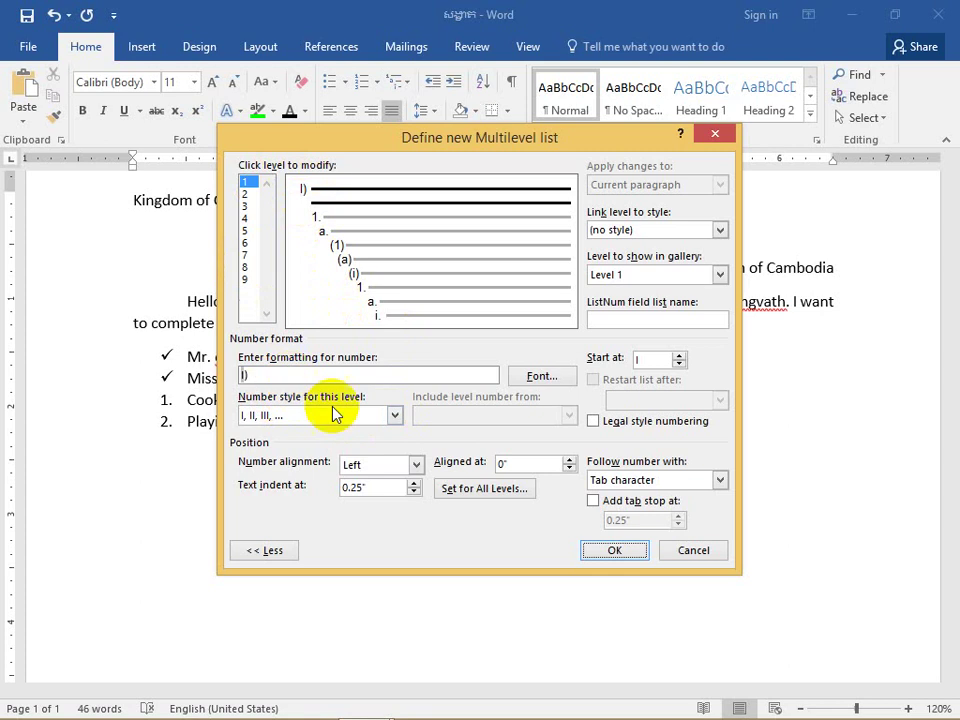
click(395, 415)
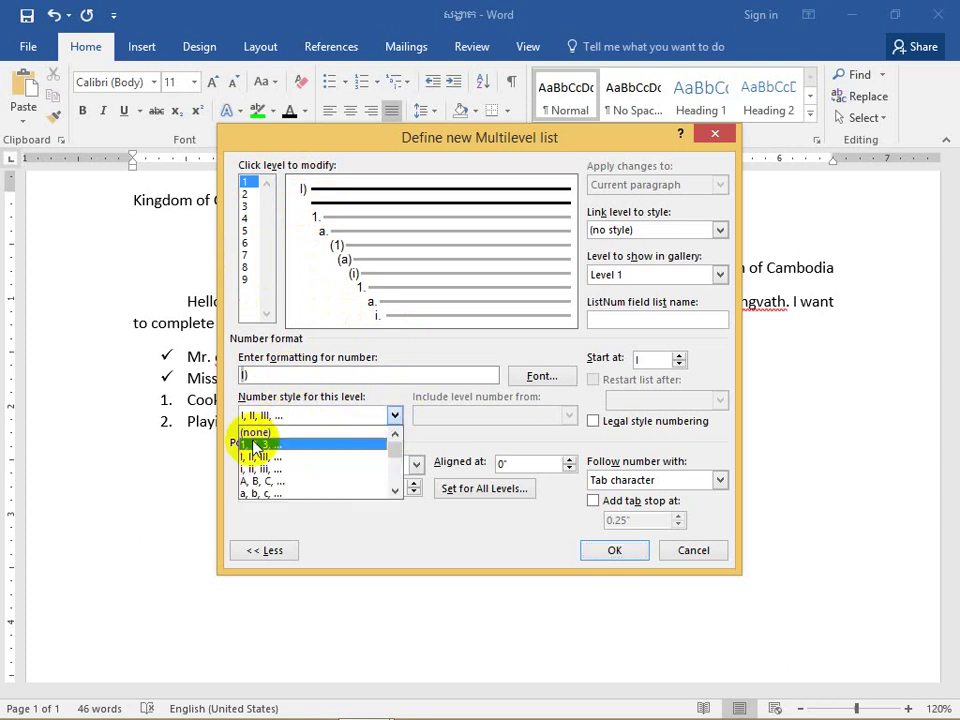
click(312, 417)
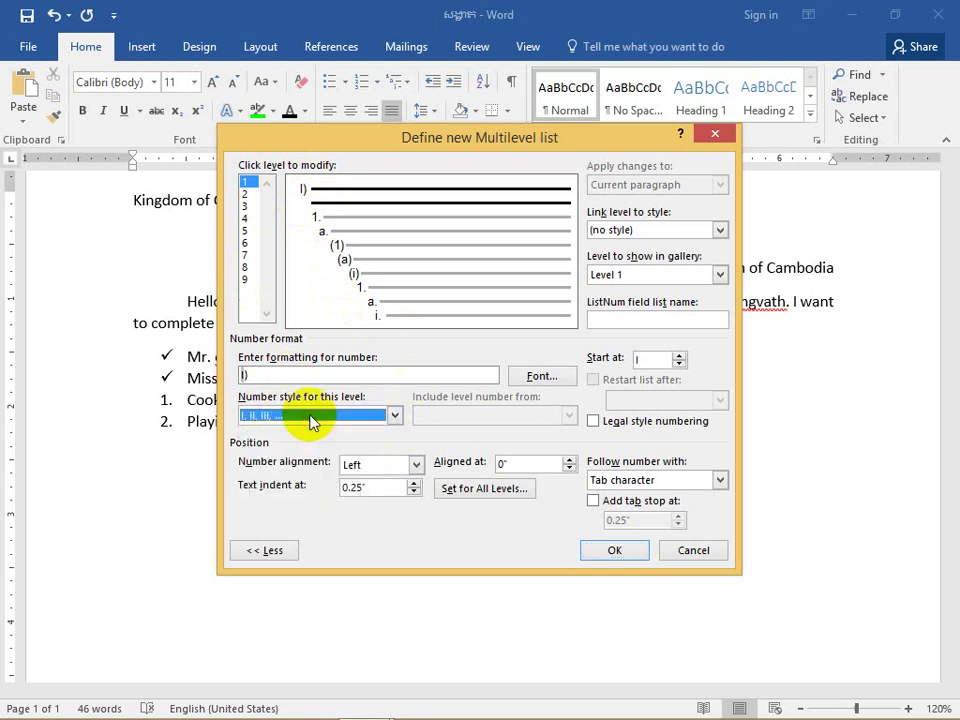
click(245, 195)
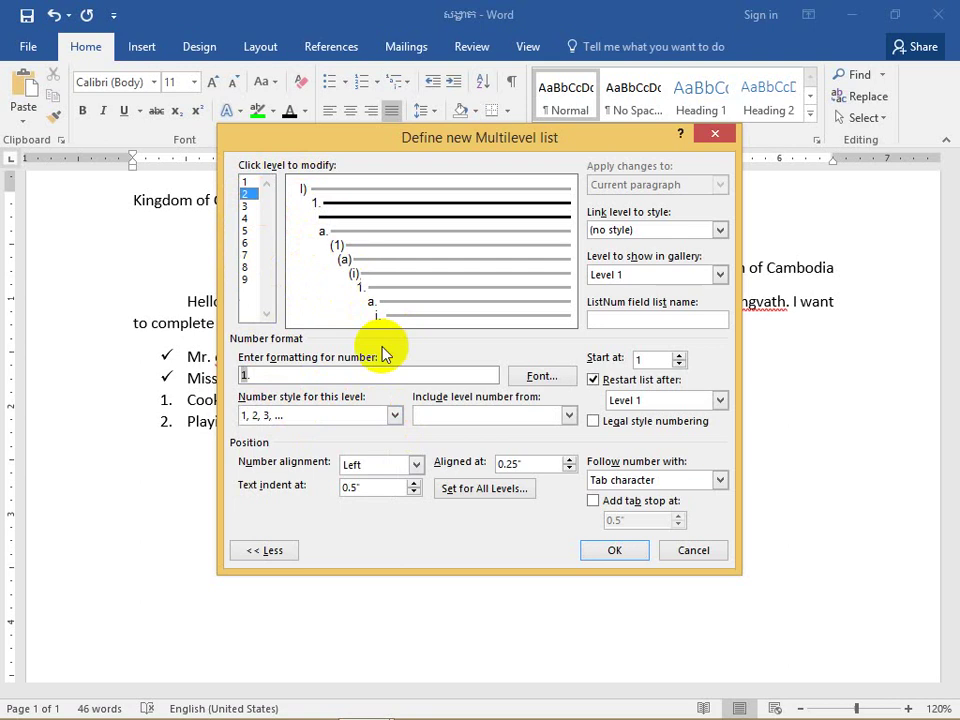
click(395, 417)
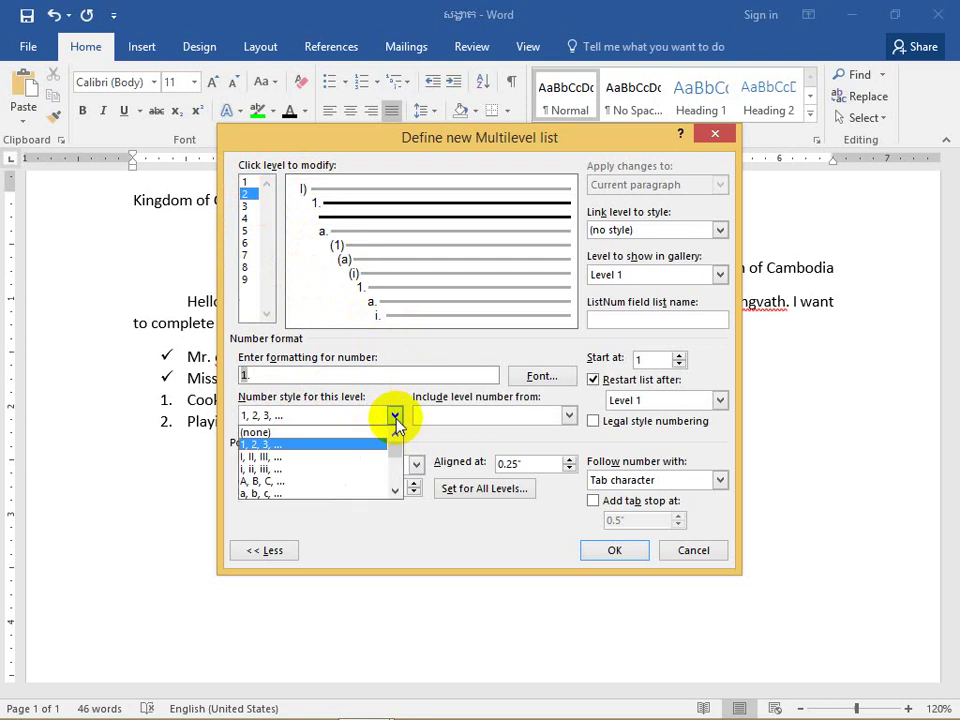
click(336, 454)
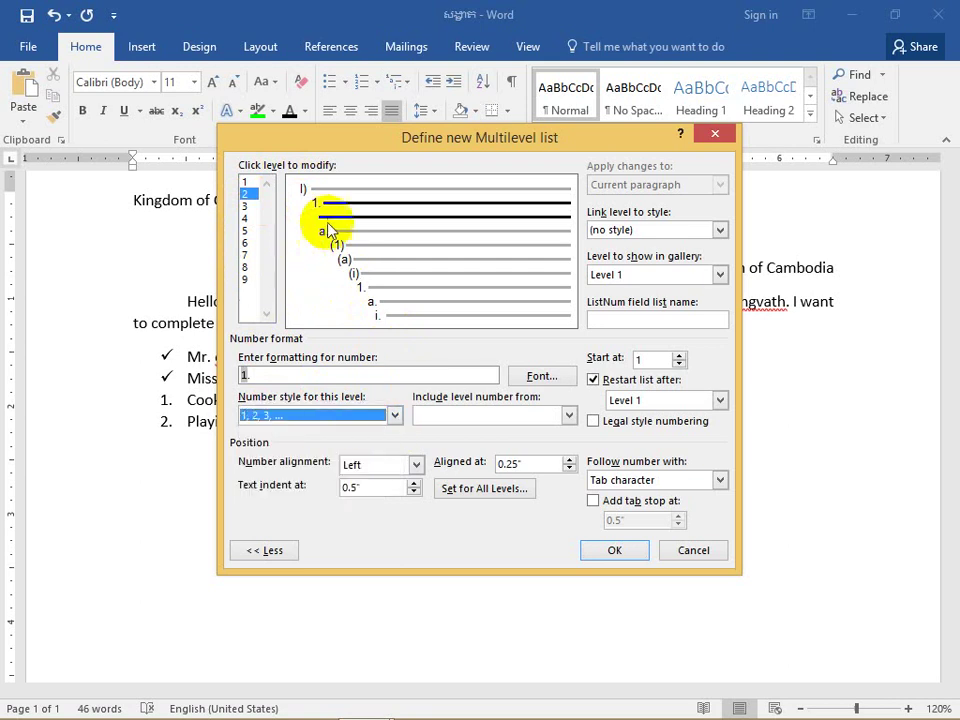
click(245, 206)
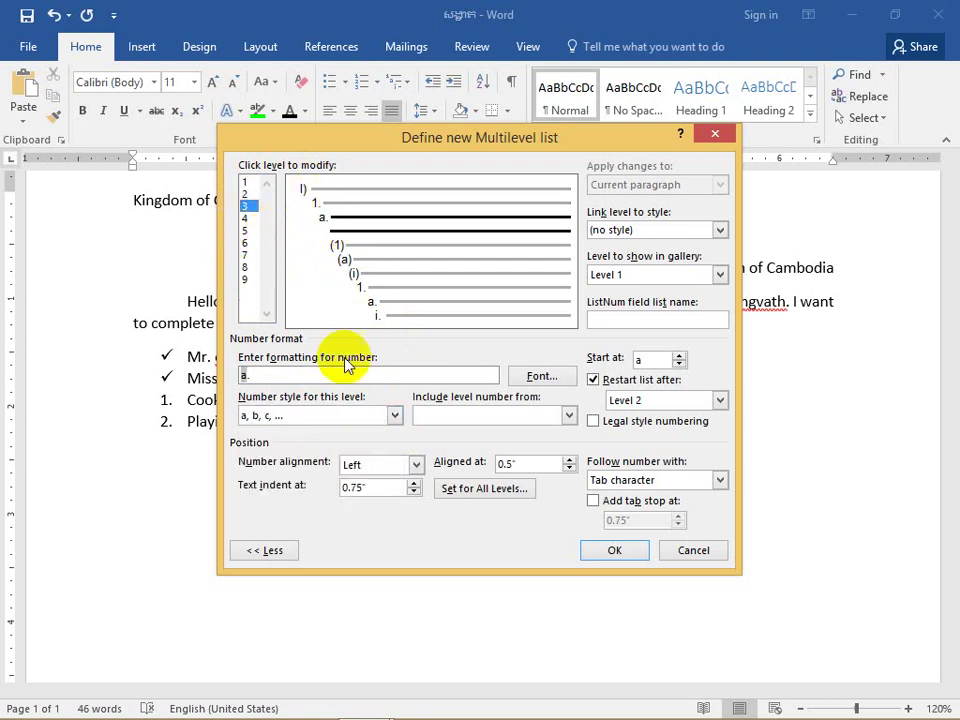
click(394, 416)
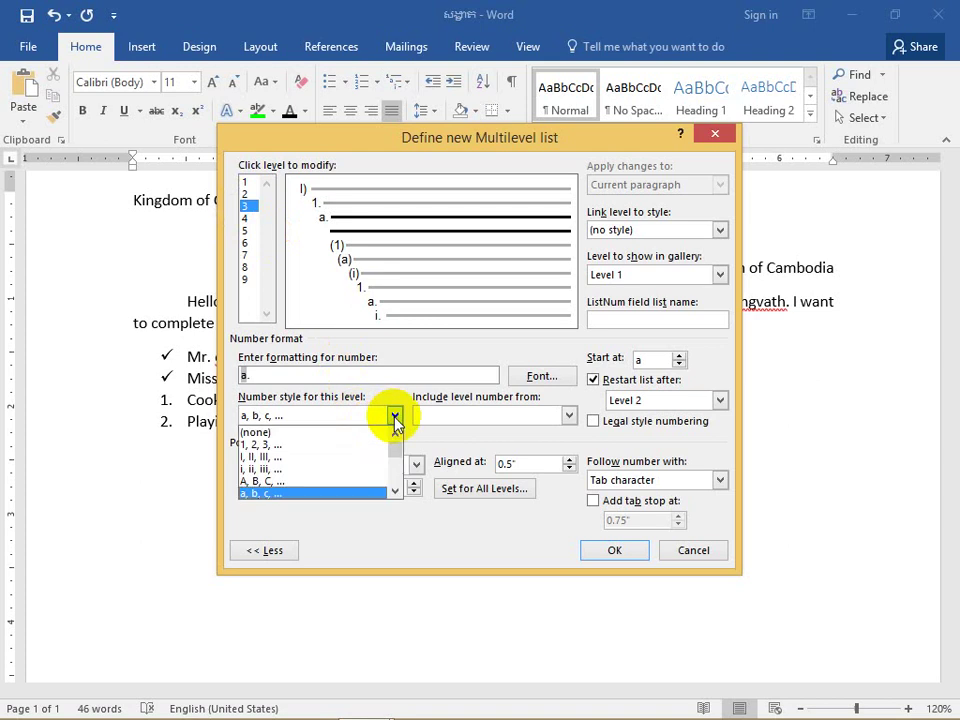
click(349, 491)
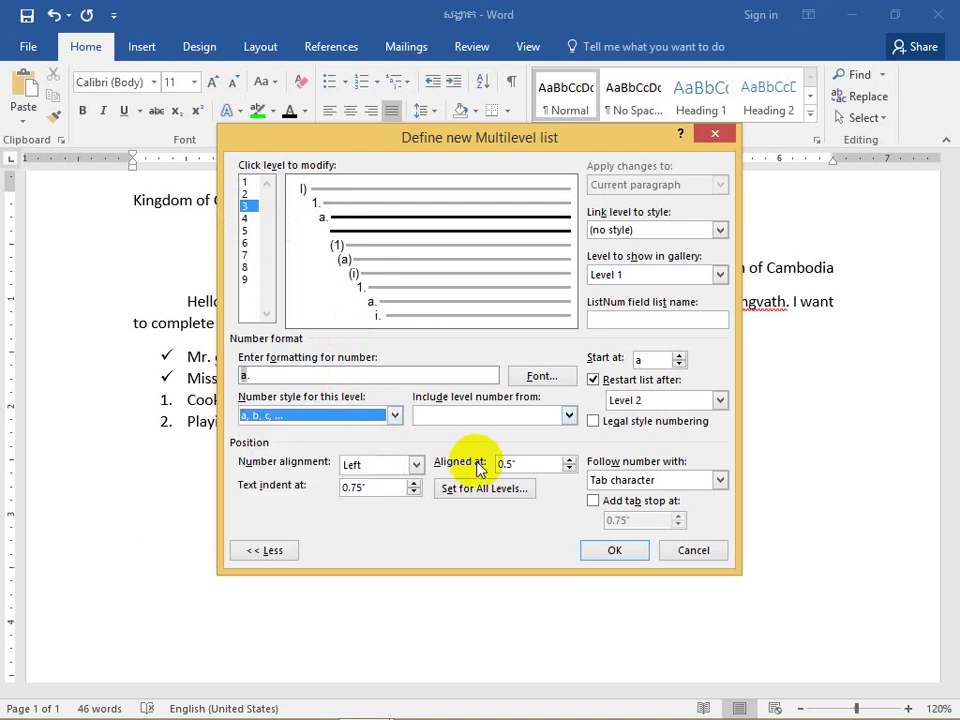
click(622, 552)
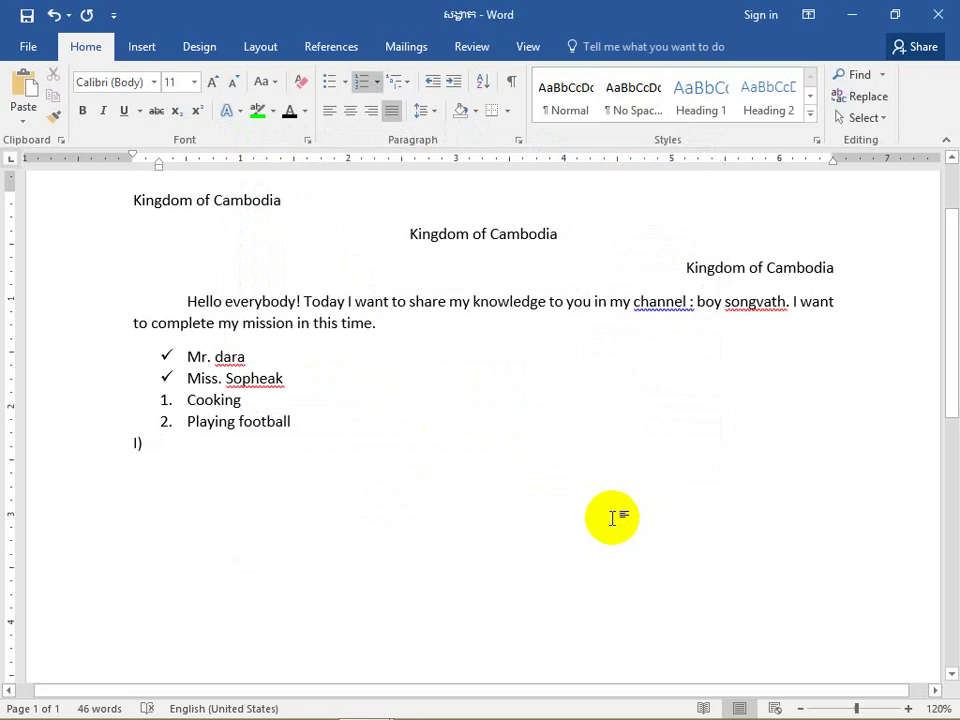
Enter top-level items 'Go to' and 'Am', then start another item
text( hi)
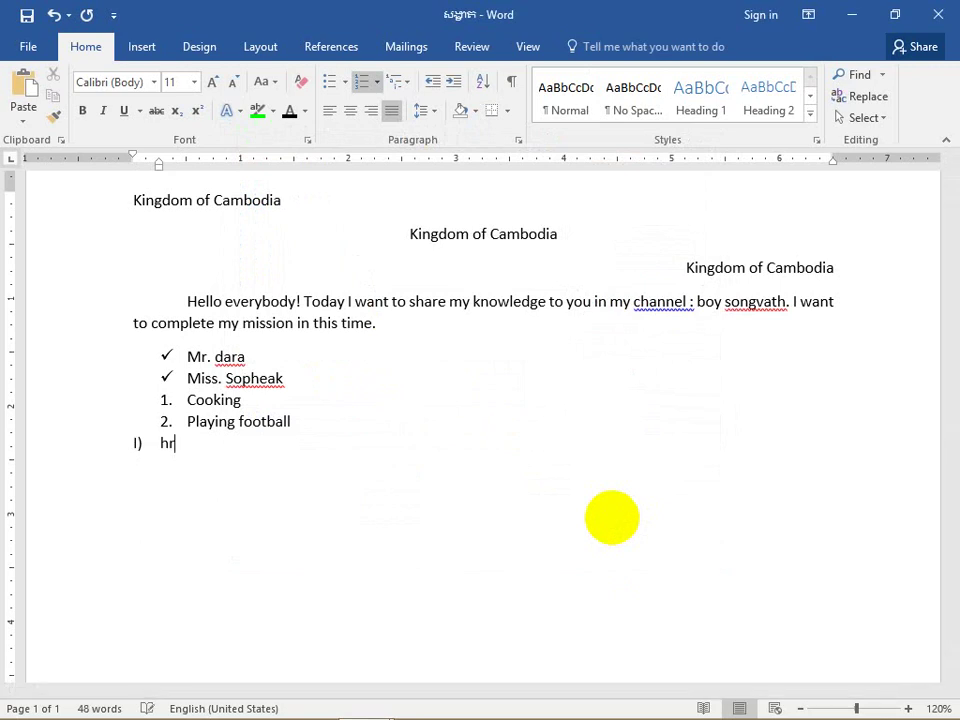
key(BackSpace)
key(BackSpace)
text(go)
text( to)
key(Return)
text(am)
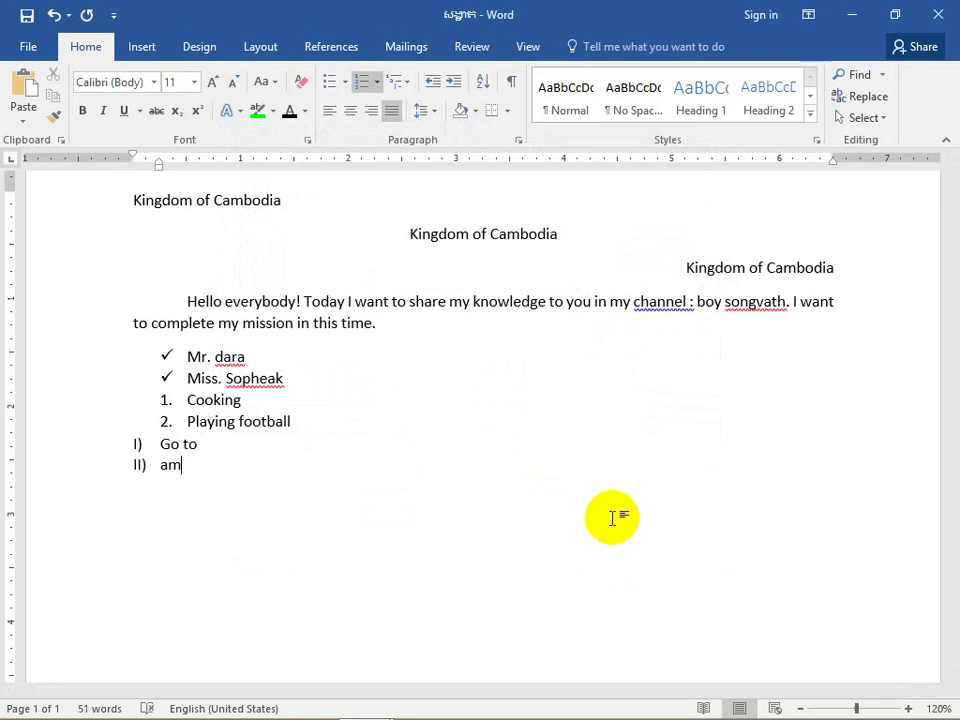
key(Return)
Demote to the second level and add sub-items 'Am', 'Is' and 'are'
key(Tab)
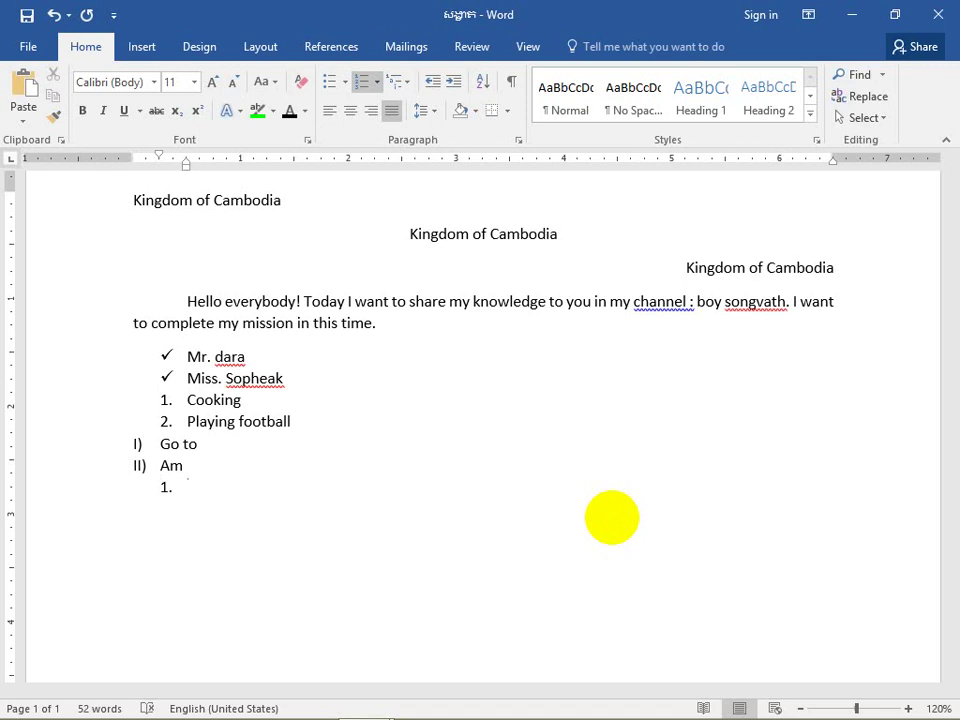
text(am)
key(Return)
text(Is)
key(Return)
text(are)
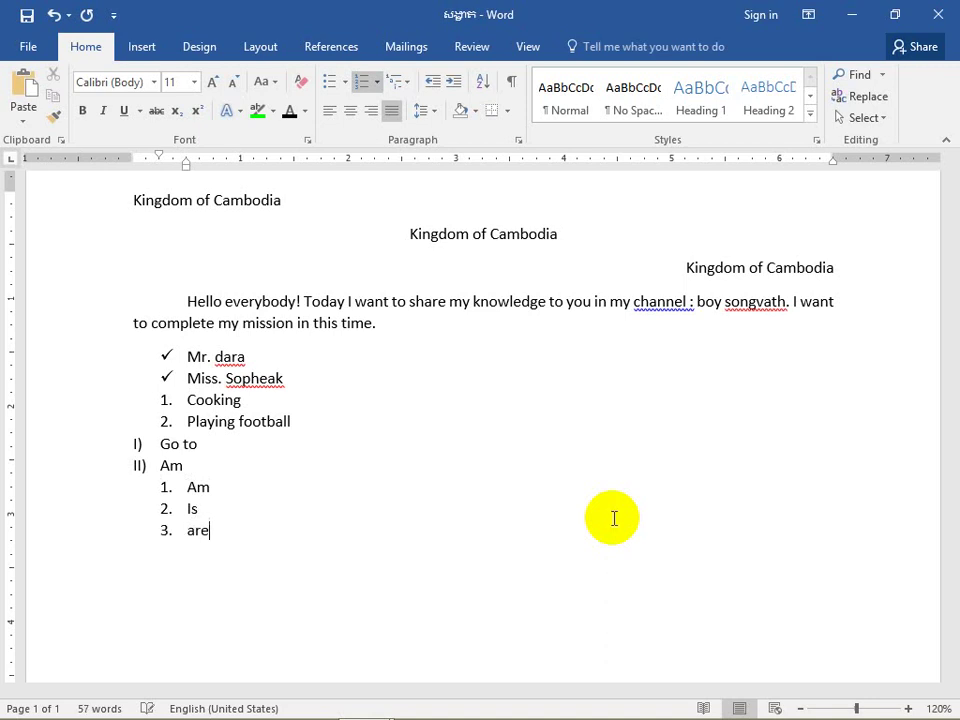
Change item II to 'be', add lettered sub-items 'Verb' and 'To be' under 'Are', and close the list
click(190, 462)
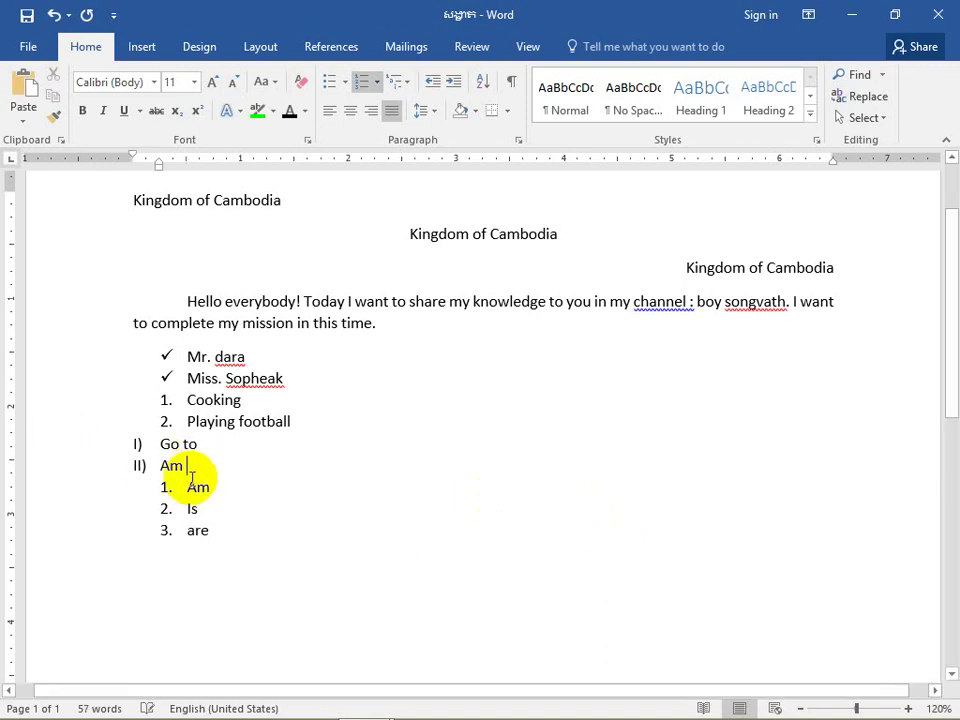
key(BackSpace)
text(be)
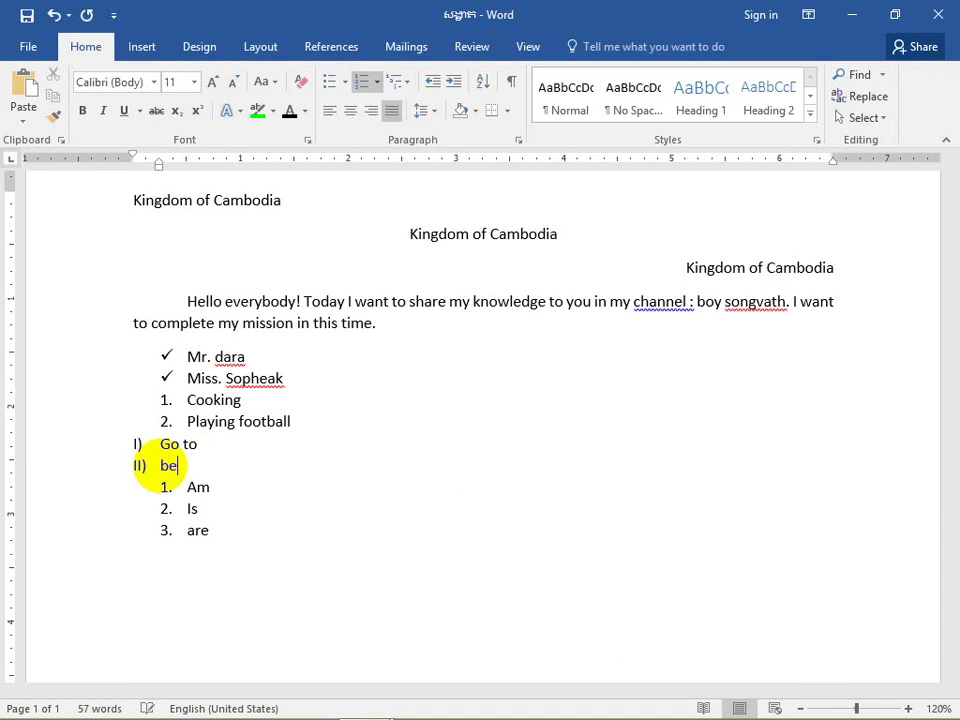
click(222, 528)
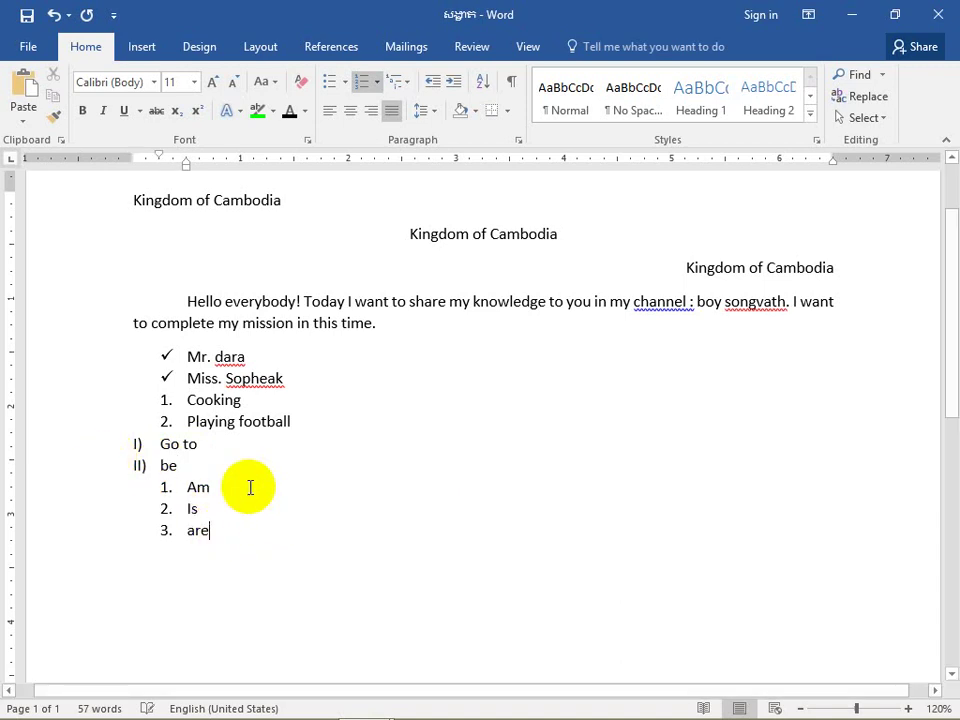
key(Return)
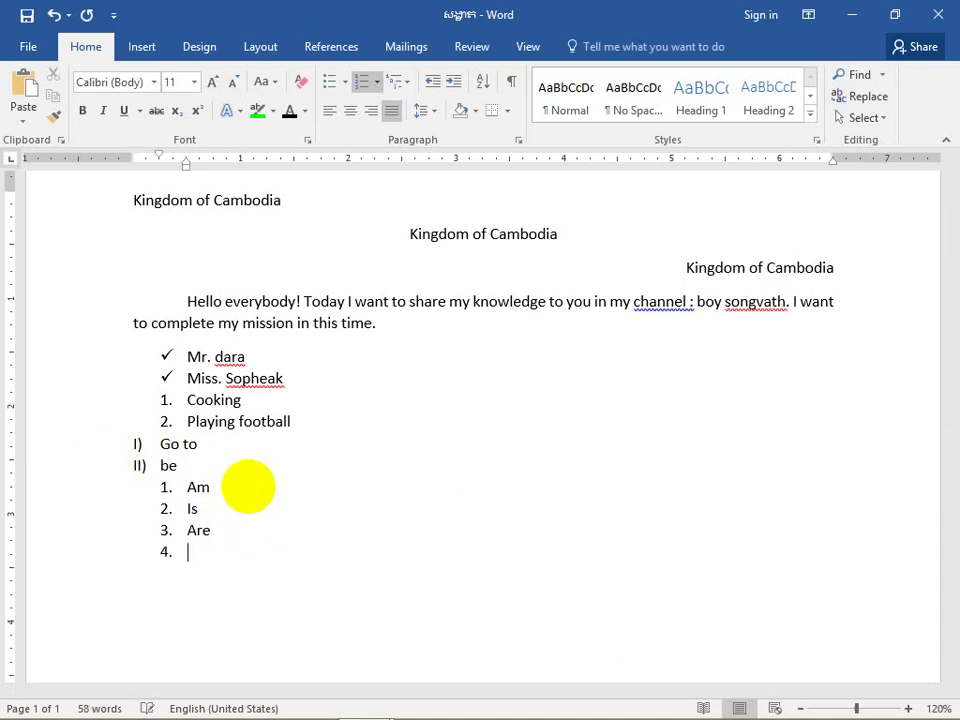
key(Tab)
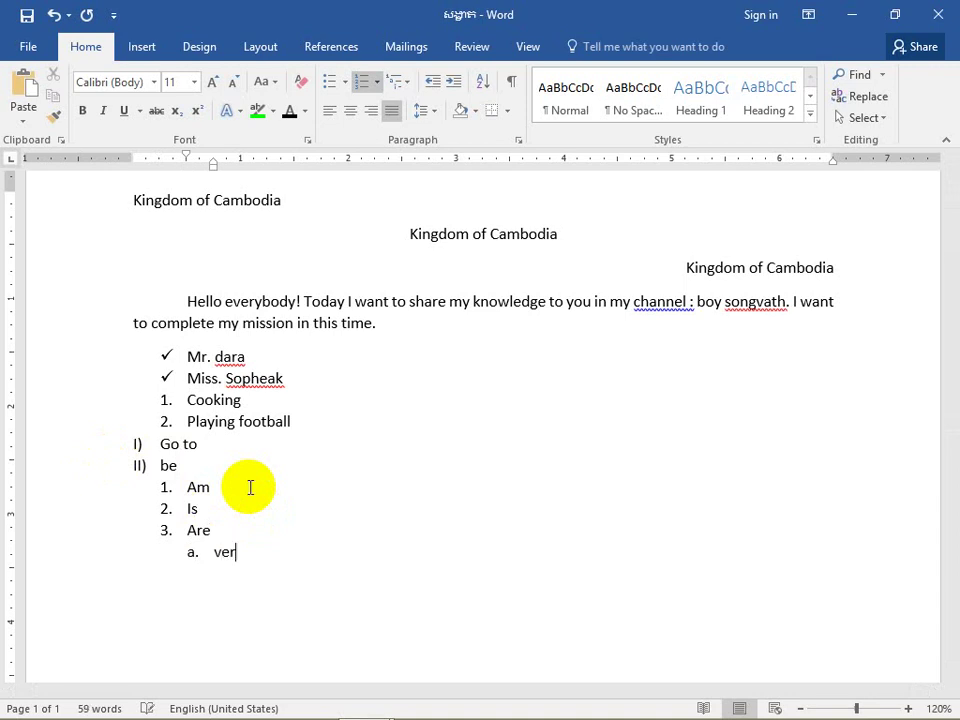
key(Return)
text(To be)
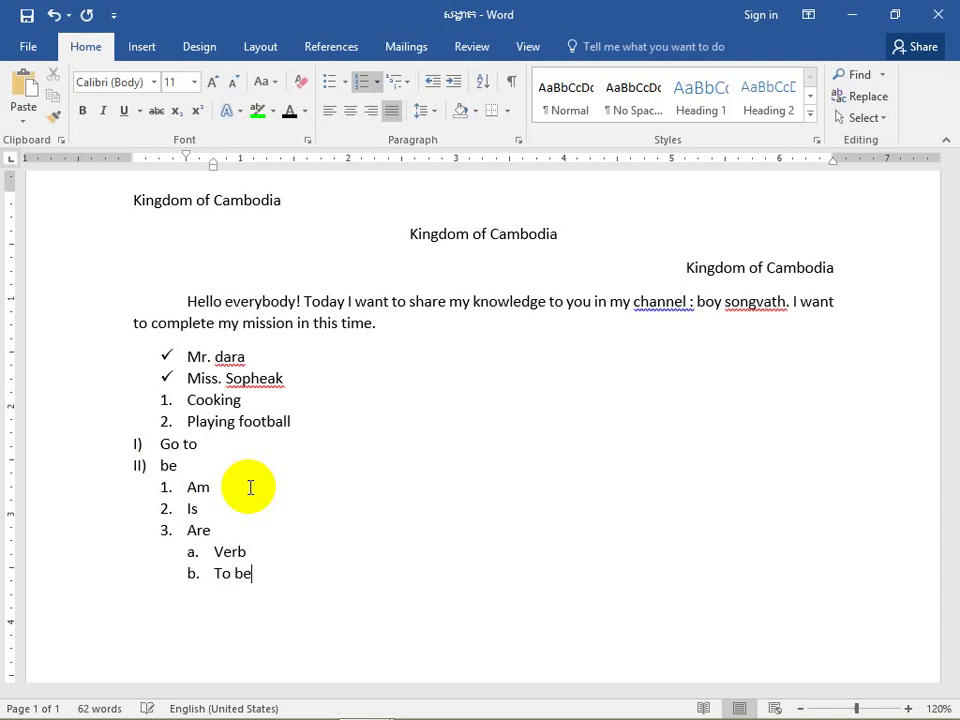
key(Return)
key(Return)
key(Return)
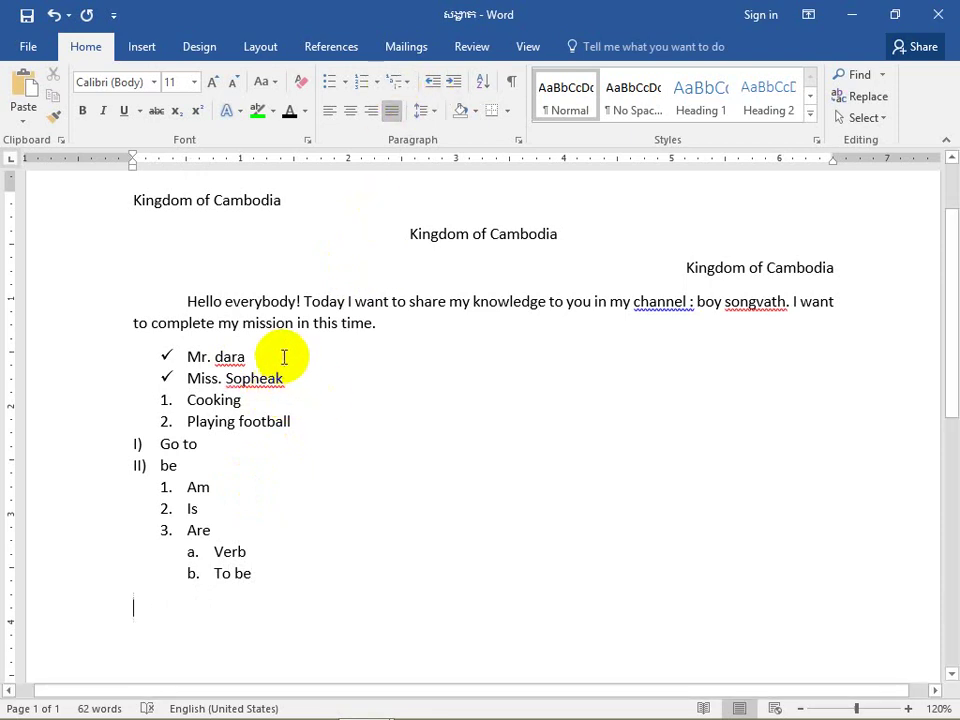
Select everything from 'Kingdom of Cambodia' to 'To be' and set it to Times New Roman 12
scroll(300, 497, up, 2)
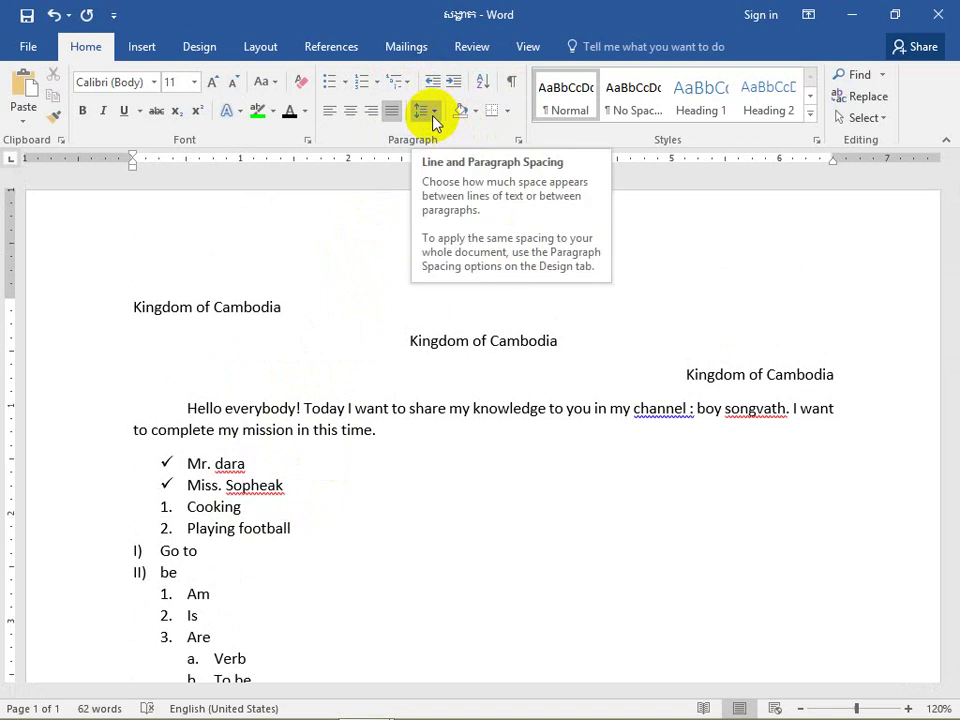
scroll(389, 438, down, 1)
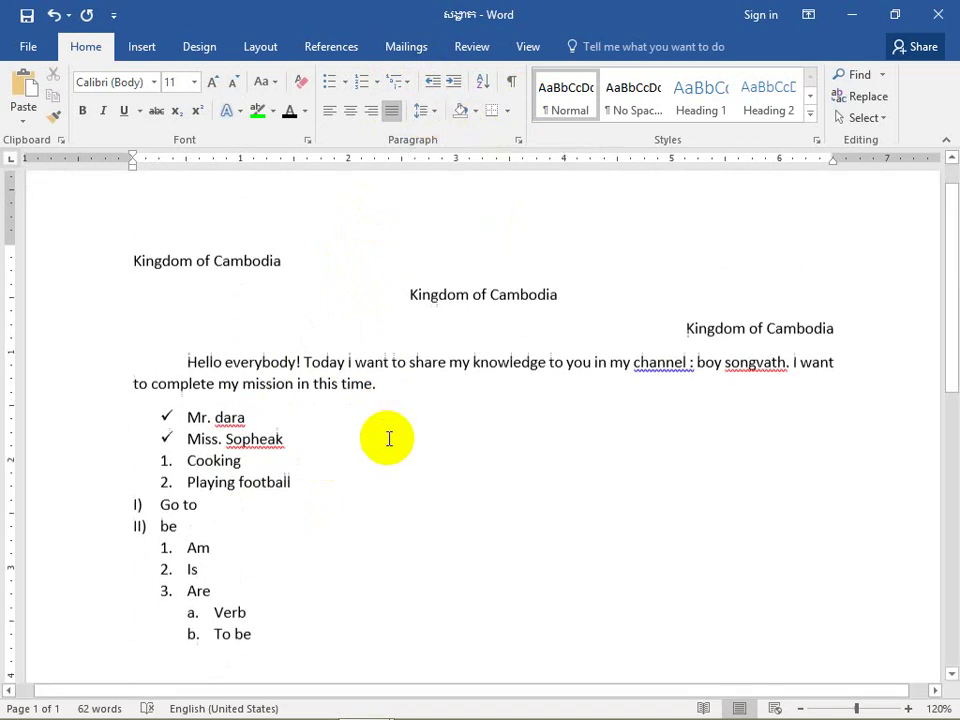
click(138, 252)
drag(309, 585, 315, 638)
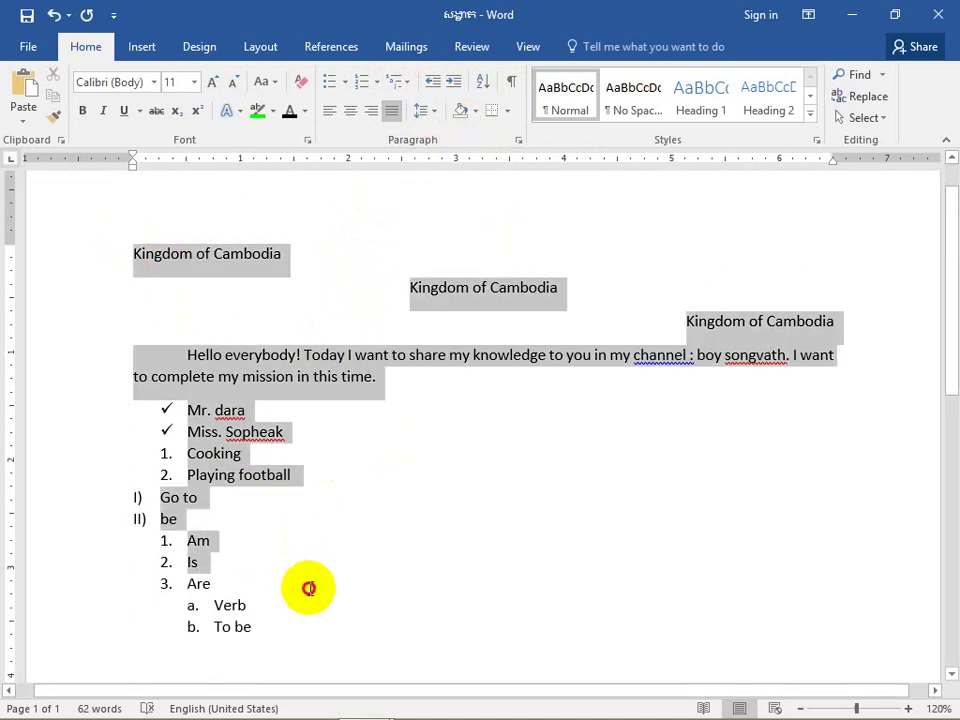
click(154, 82)
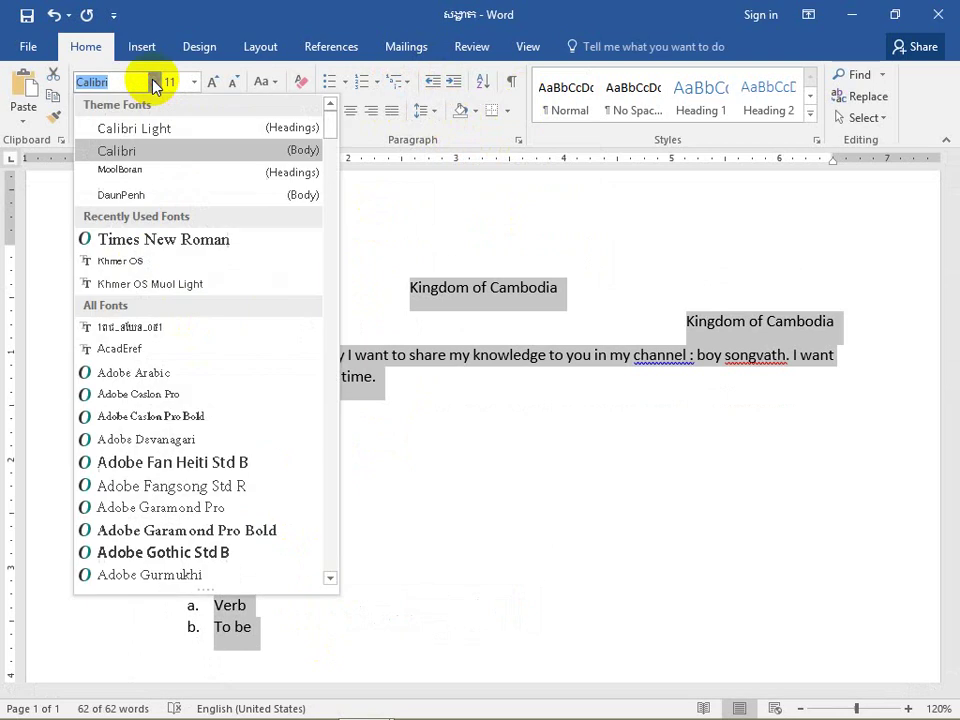
click(158, 240)
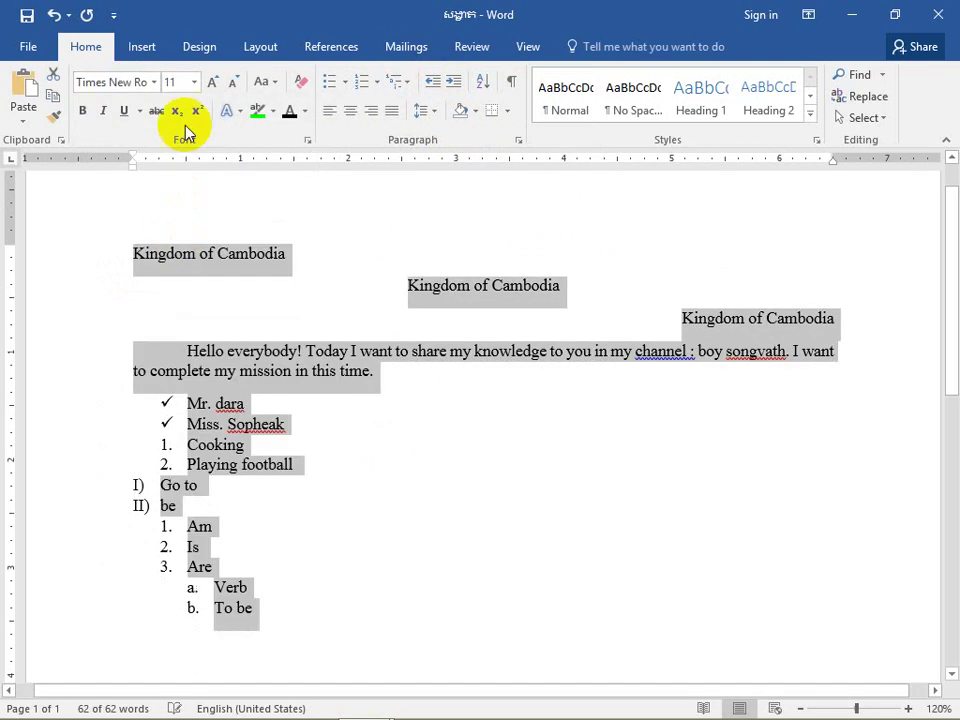
click(211, 84)
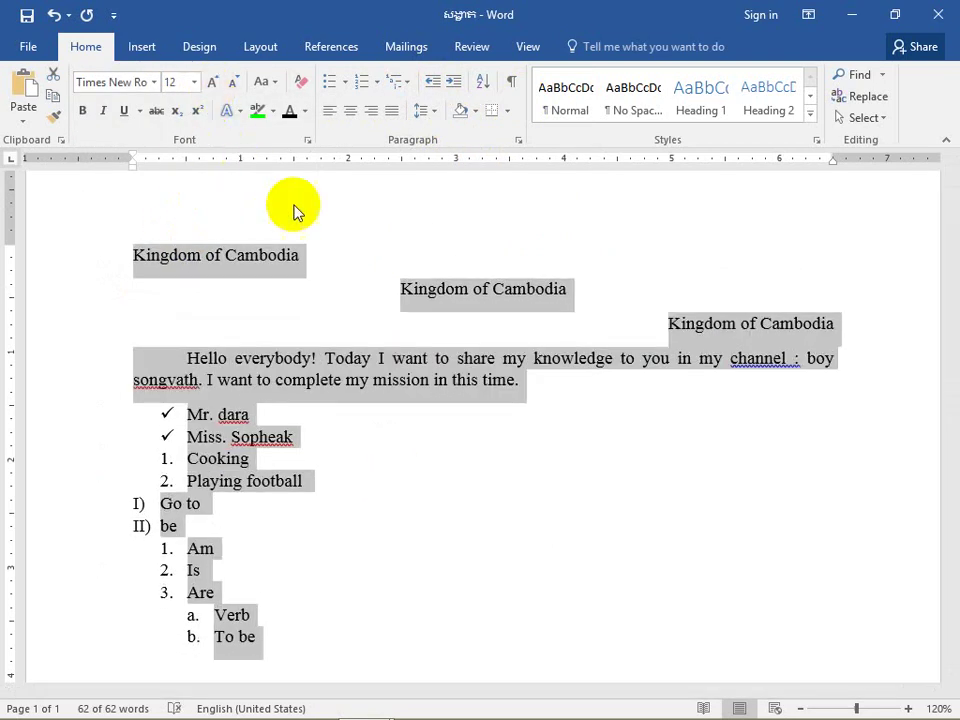
Apply 1.0 line spacing and set Spacing After to 0 pt on the Layout tab
click(435, 116)
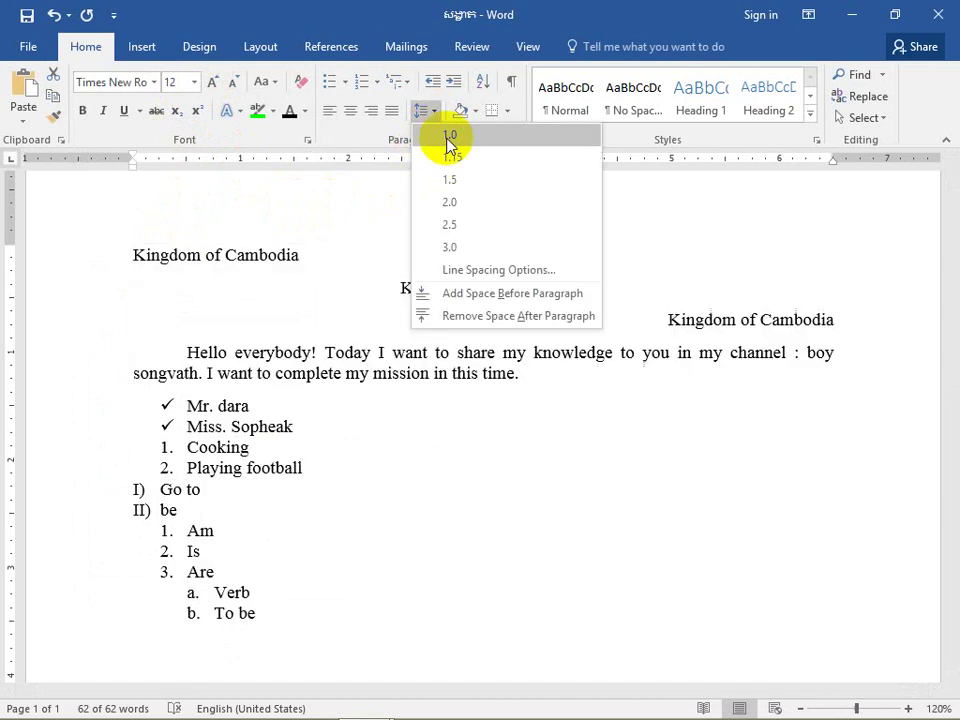
click(446, 137)
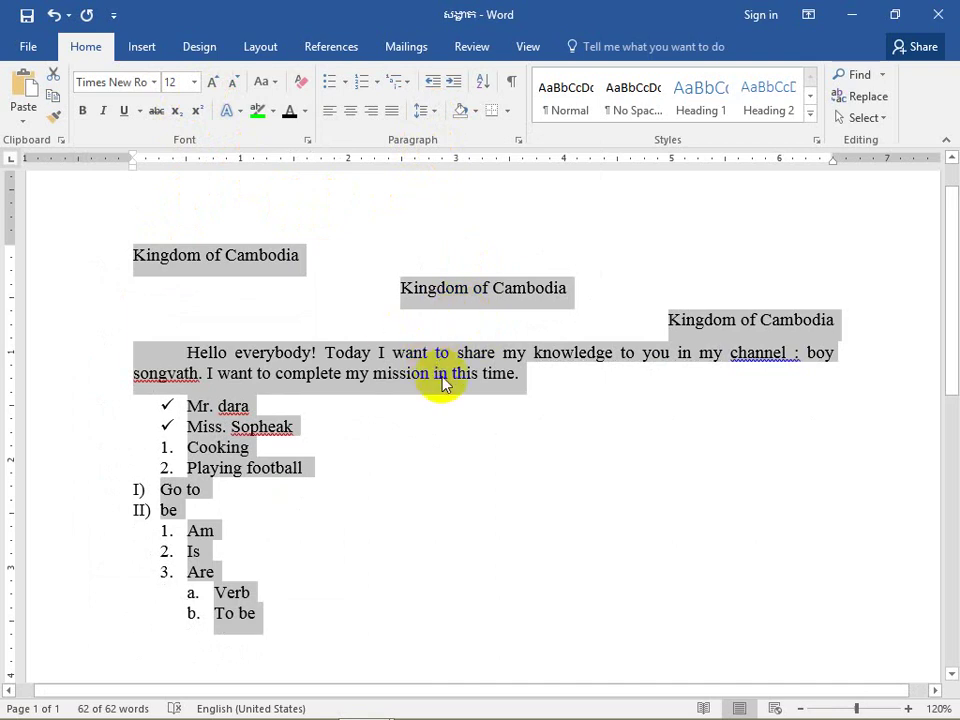
click(262, 48)
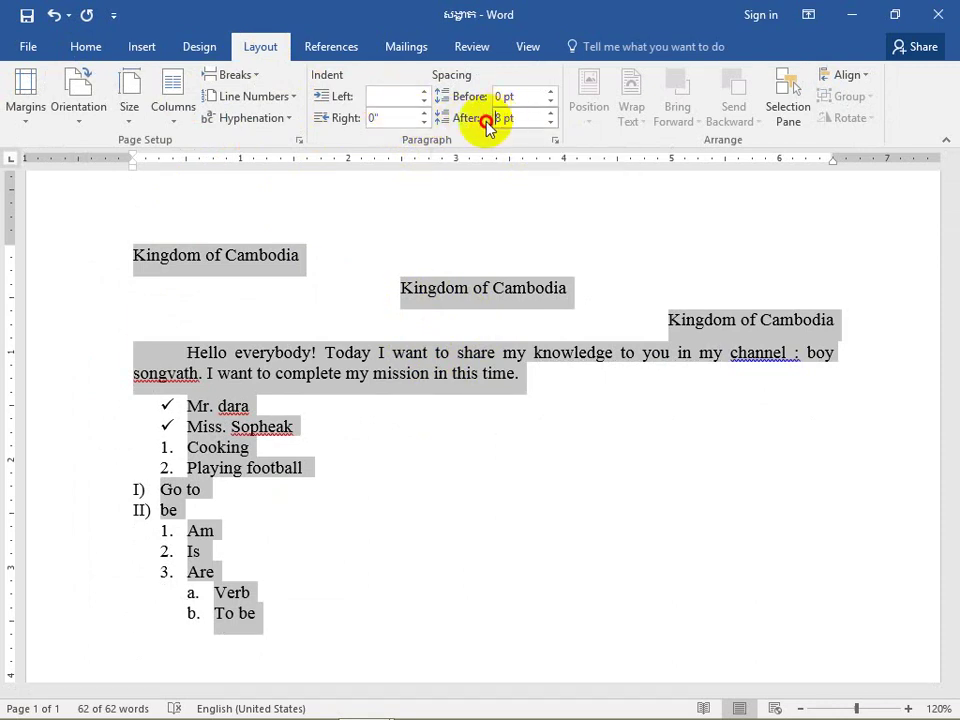
click(550, 123)
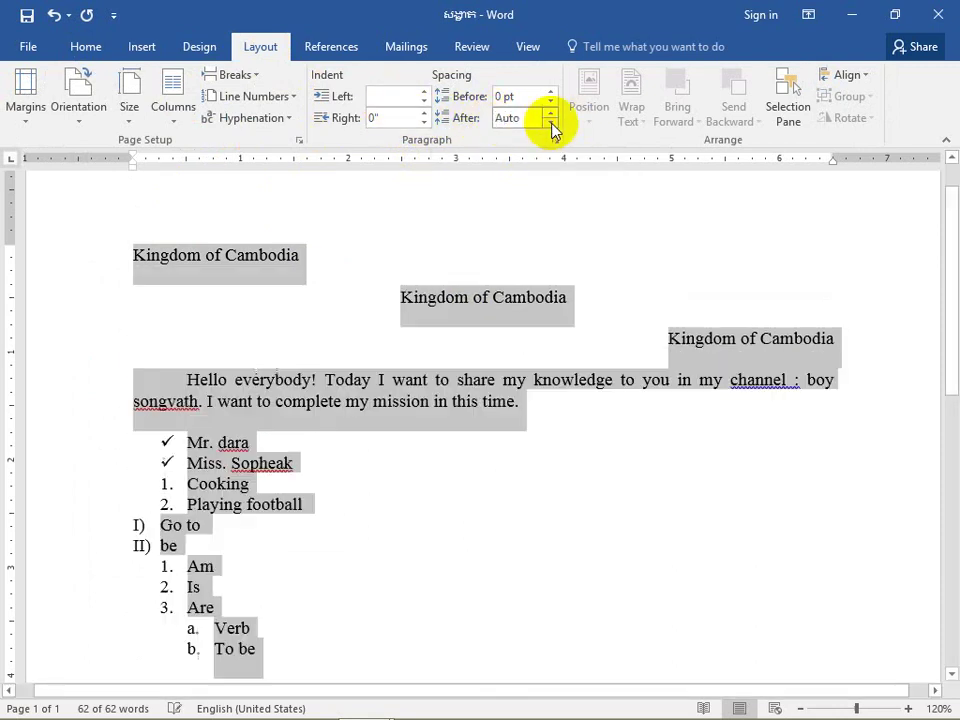
click(550, 122)
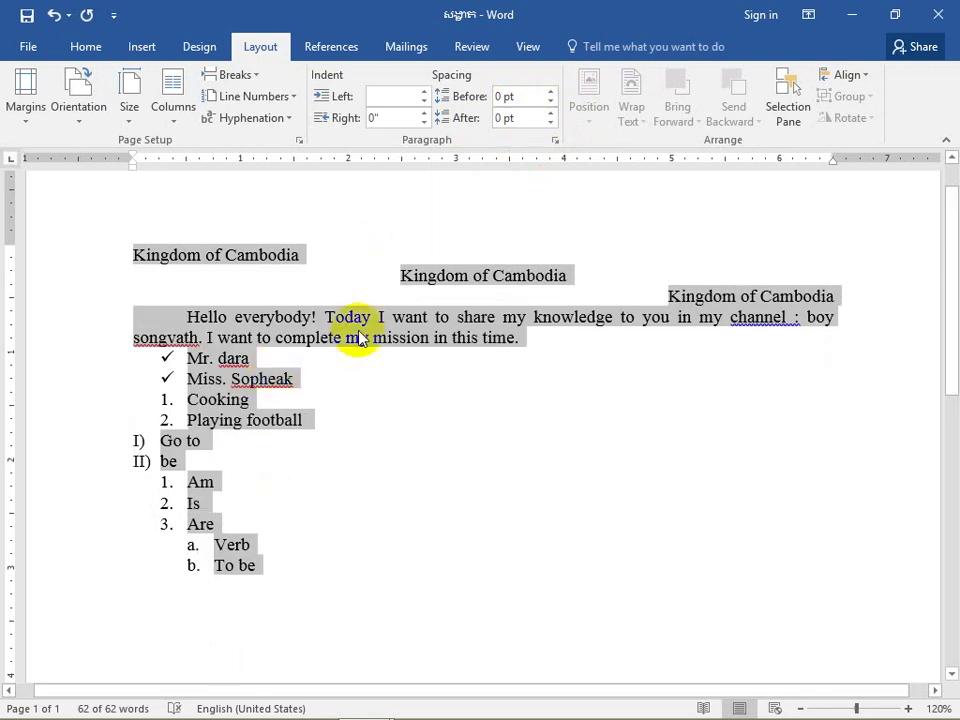
click(83, 48)
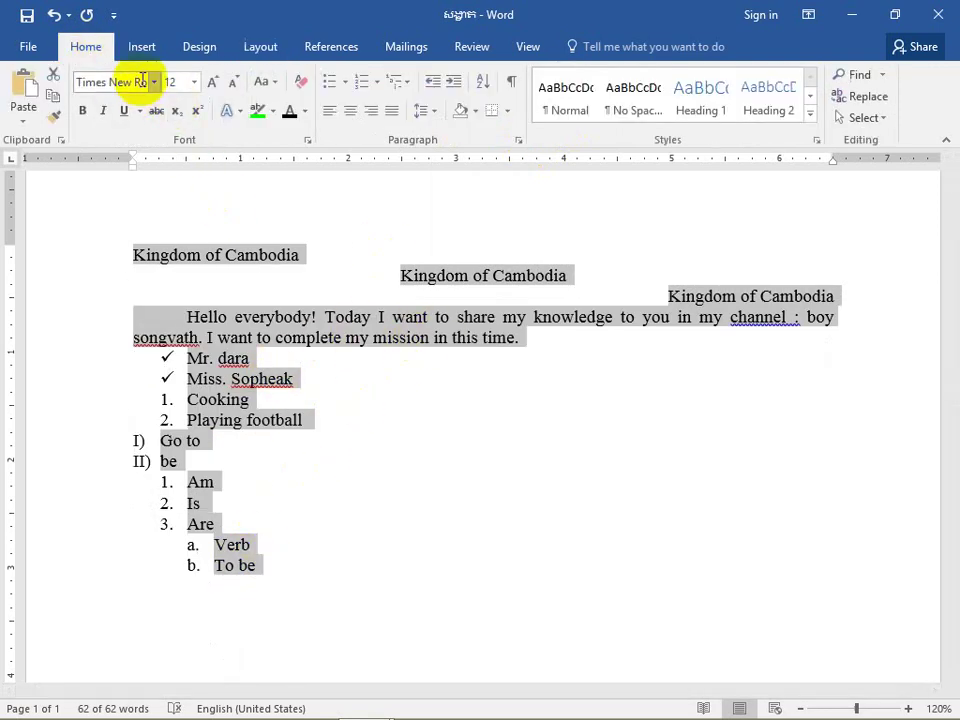
click(285, 532)
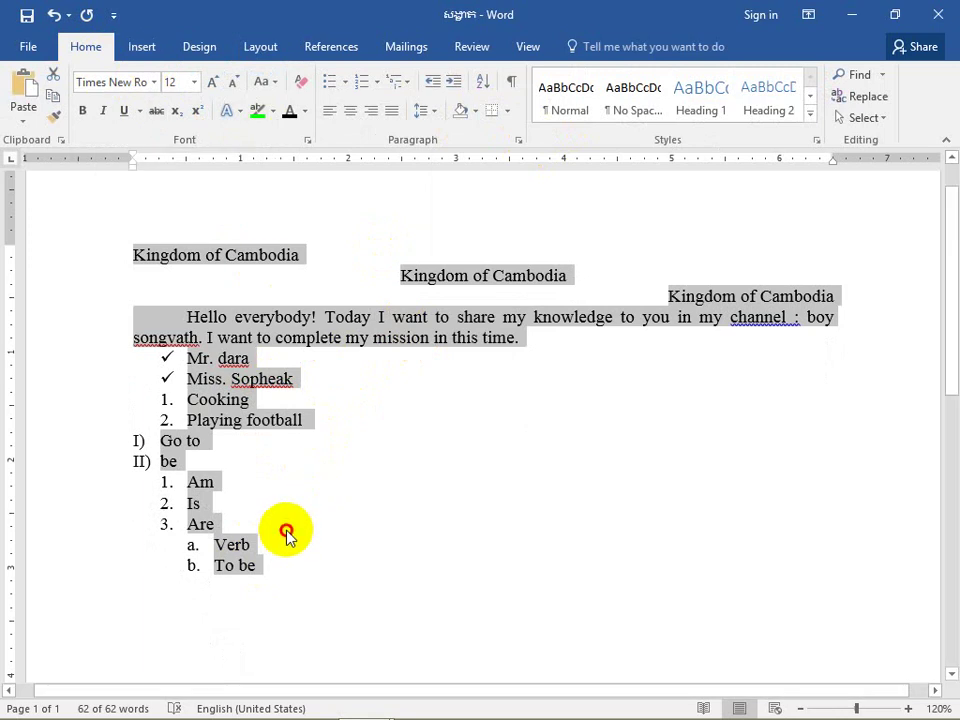
scroll(296, 407, up, 1)
scroll(401, 454, down, 3)
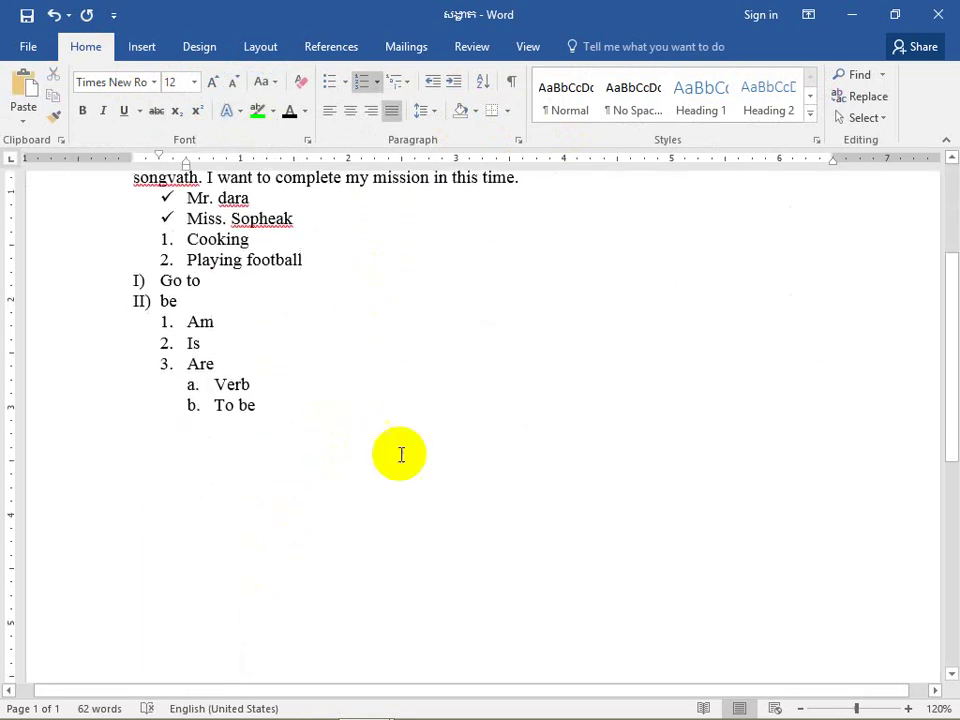
scroll(420, 410, up, 3)
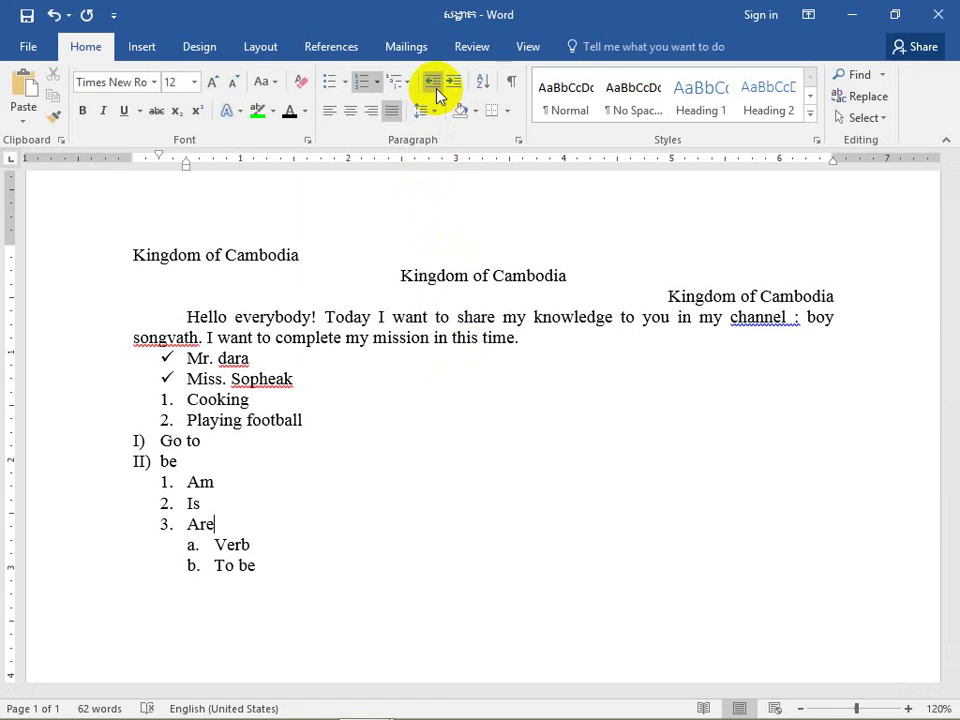
click(187, 317)
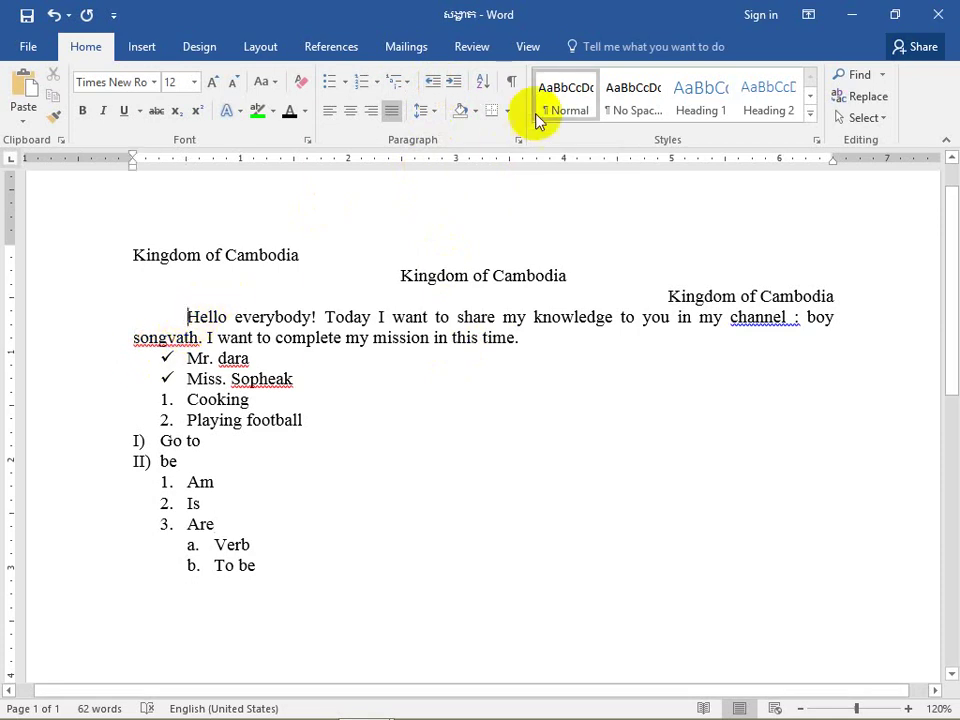
click(454, 86)
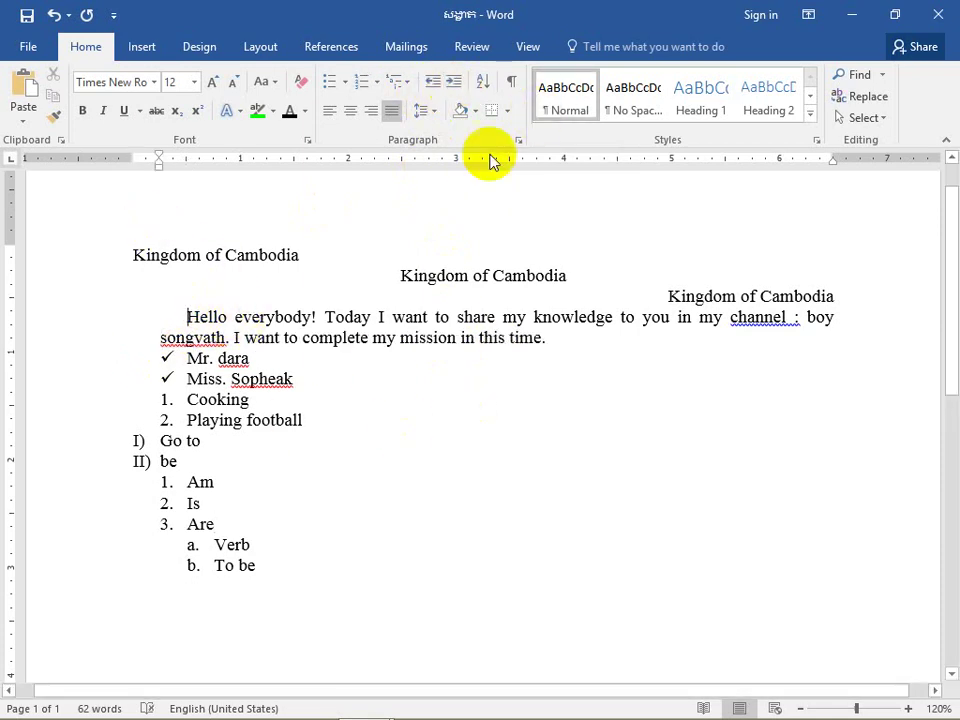
click(433, 86)
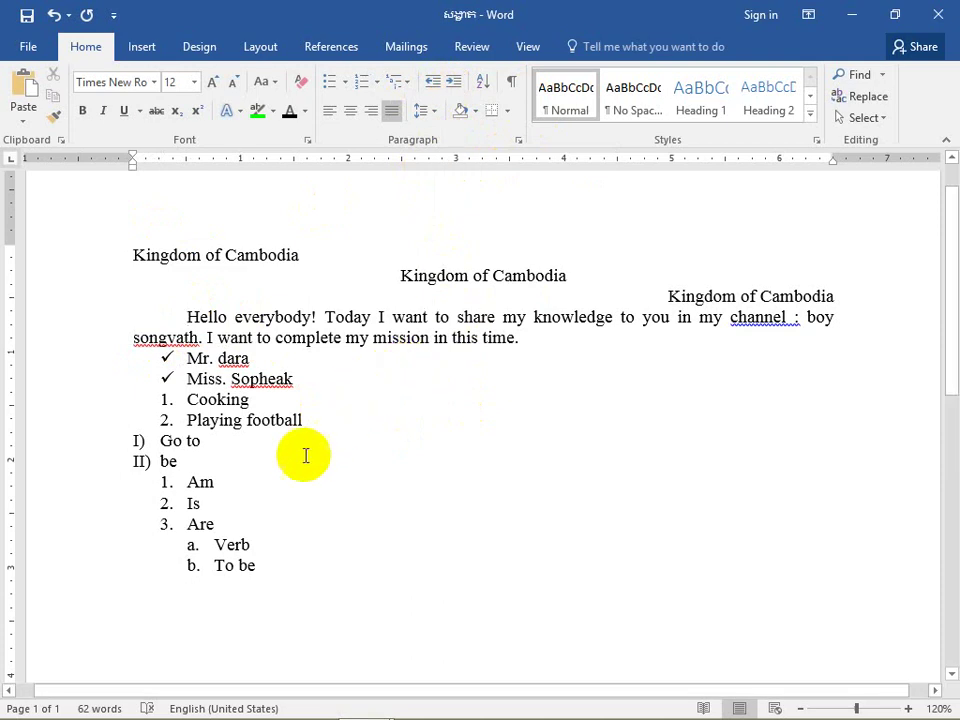
drag(252, 565, 122, 262)
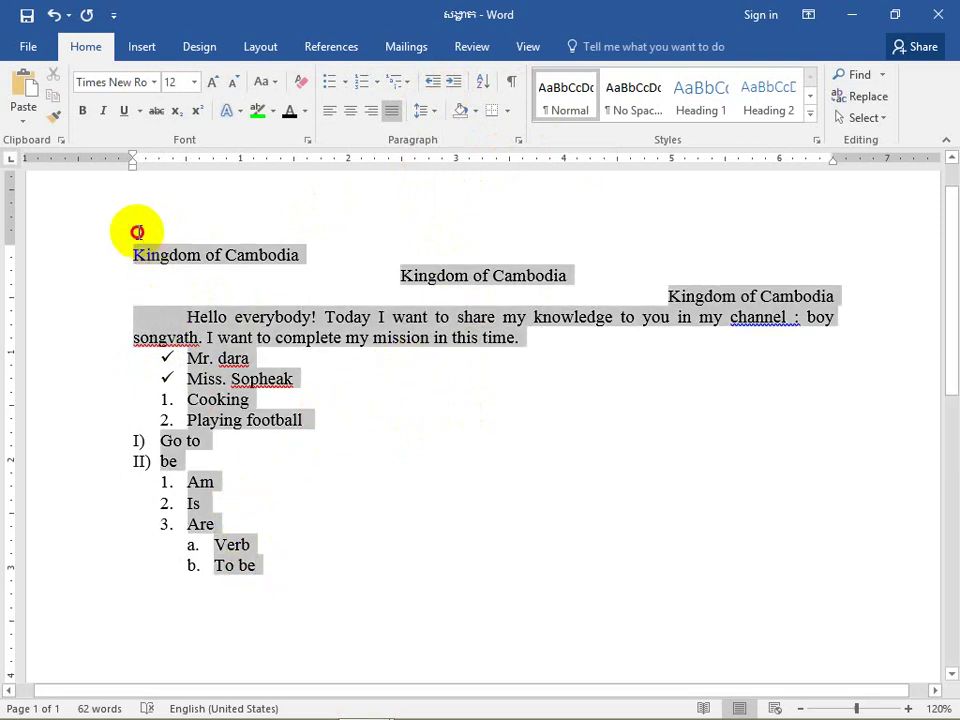
Deselect the document text and minimize the Word window to reveal the desktop shortcuts
click(307, 262)
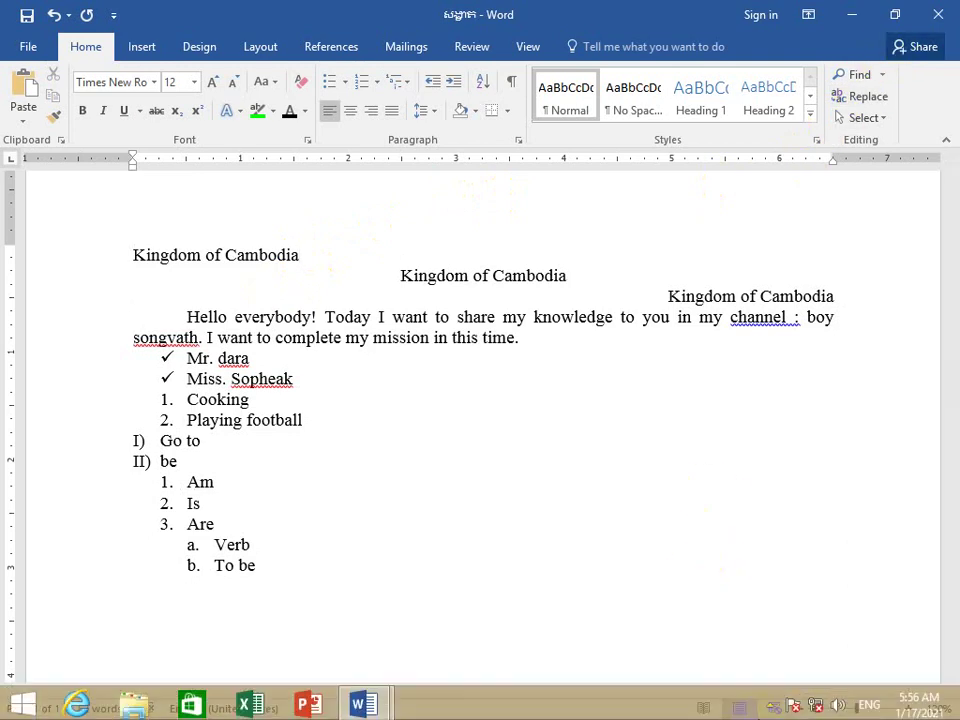
click(765, 708)
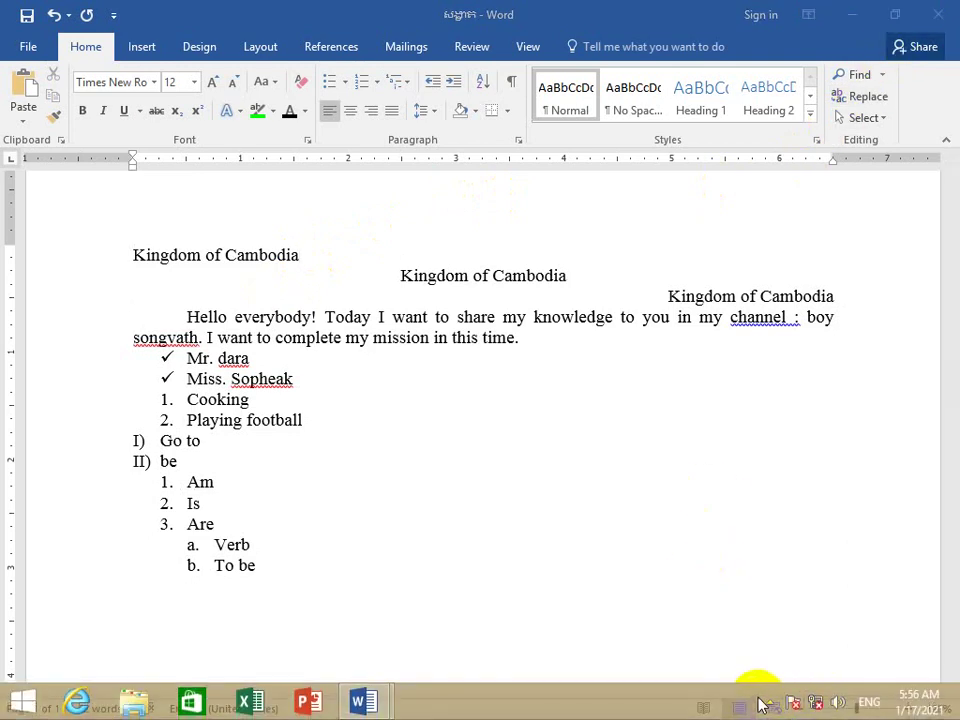
click(744, 710)
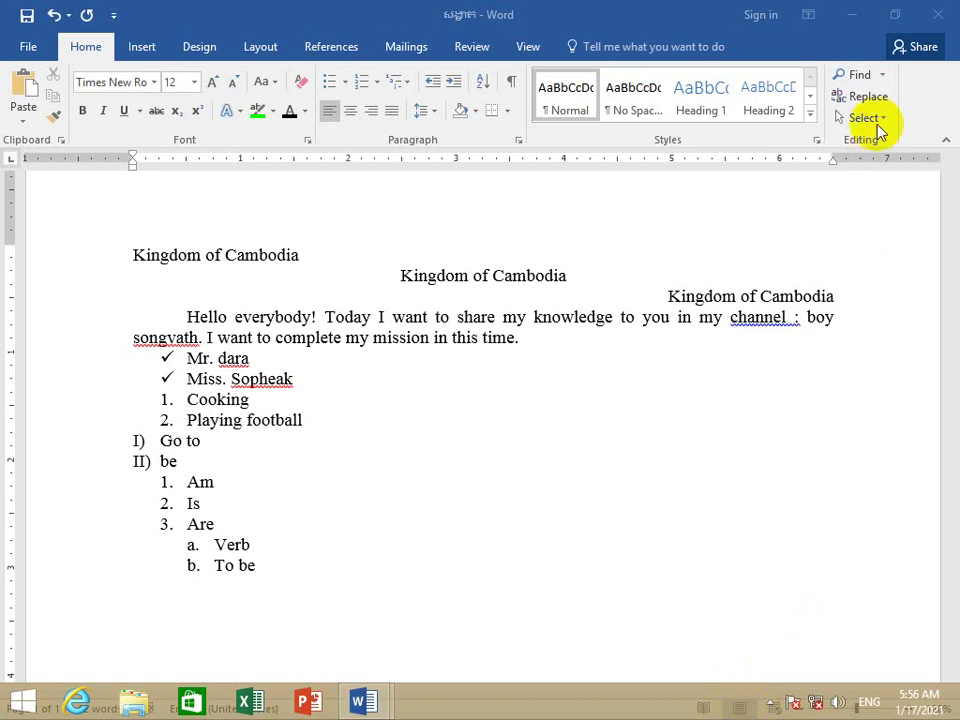
click(852, 15)
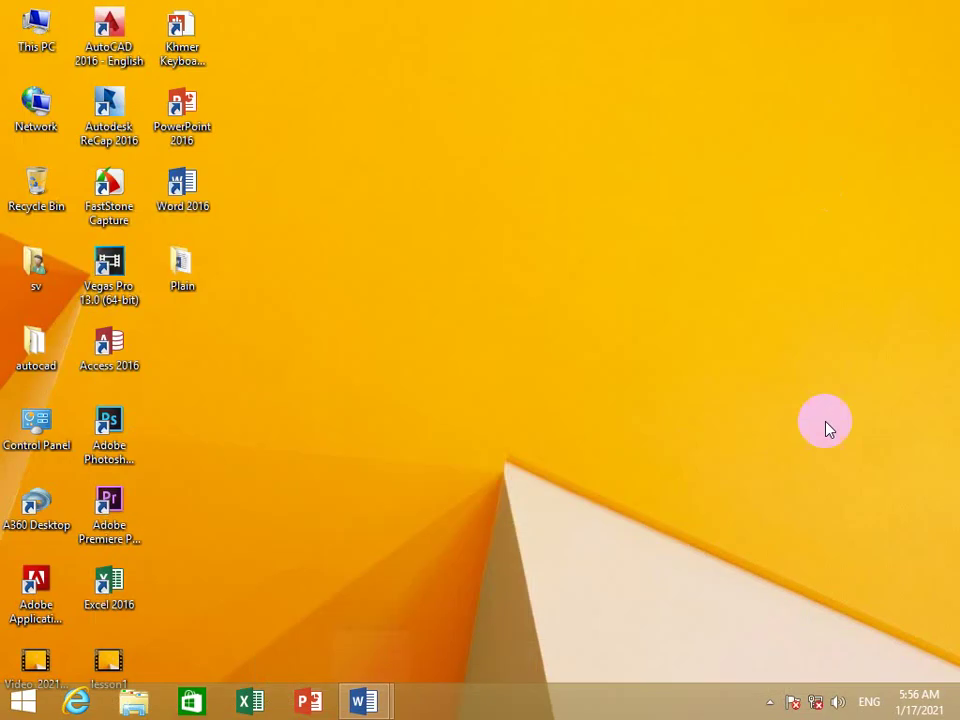